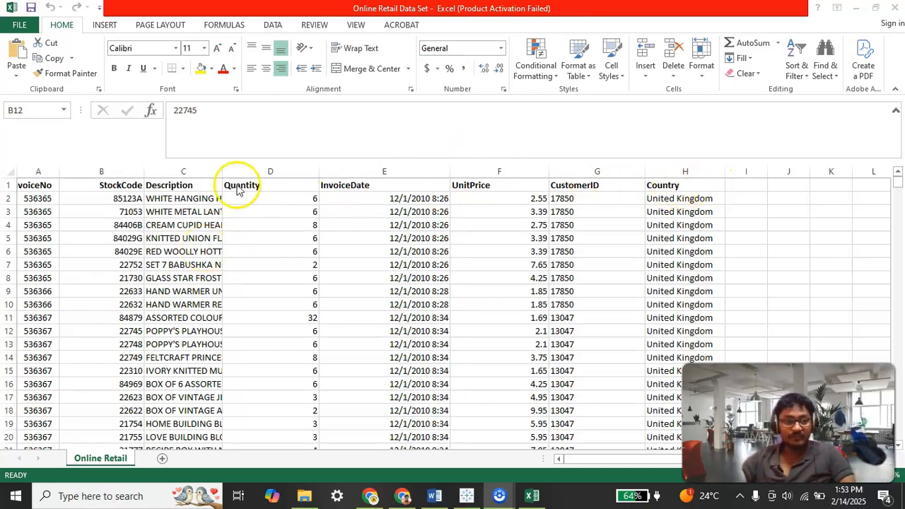
Step: Step through the header cells of the first row to review each column name
click(30, 186)
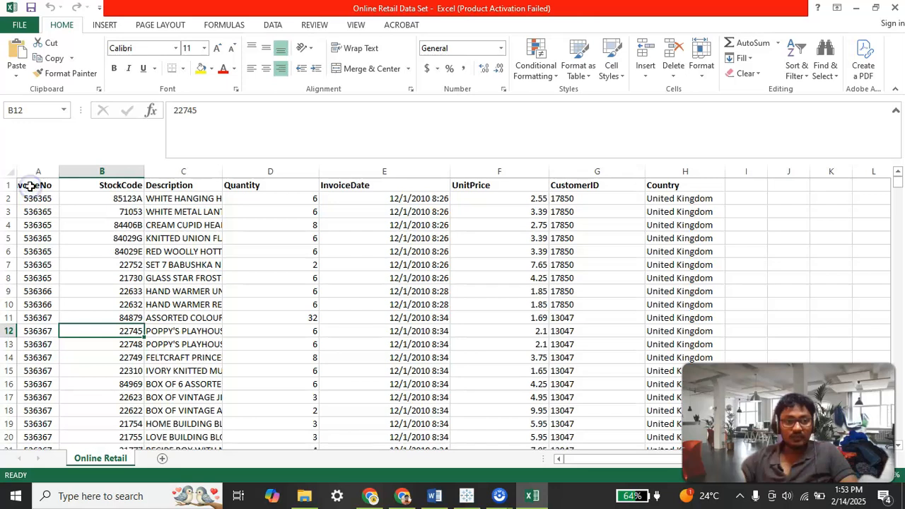
click(30, 186)
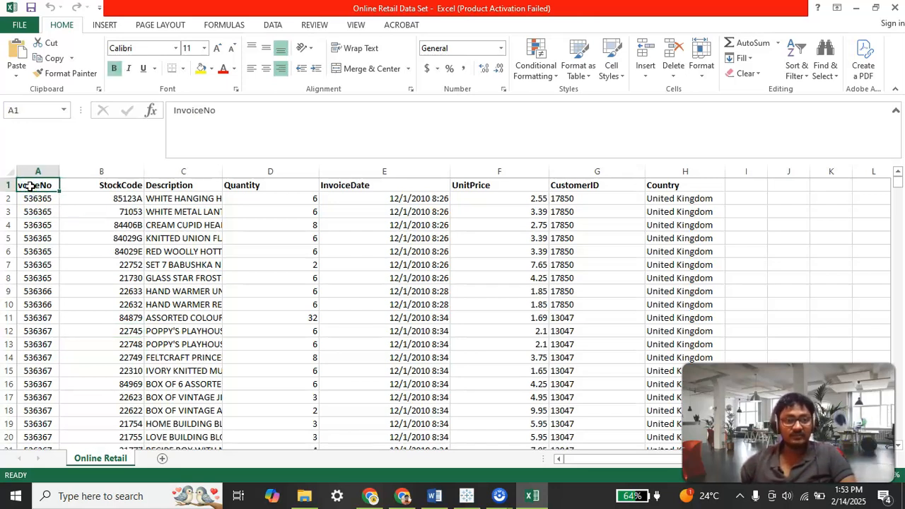
key(Right)
key(Right)
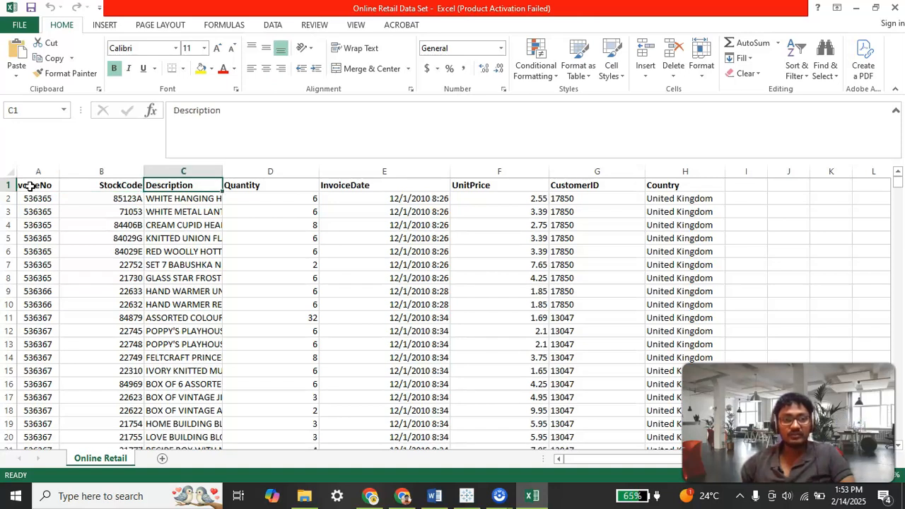
key(Right)
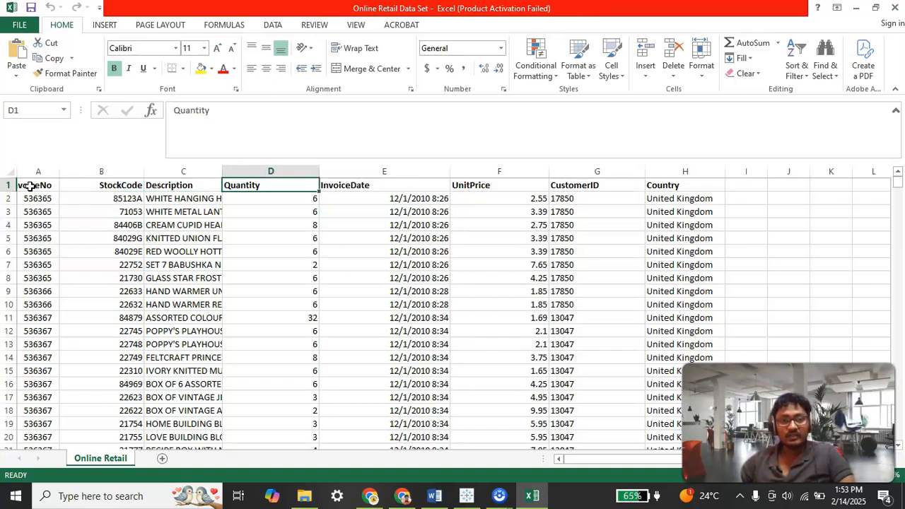
key(Right)
key(Right)
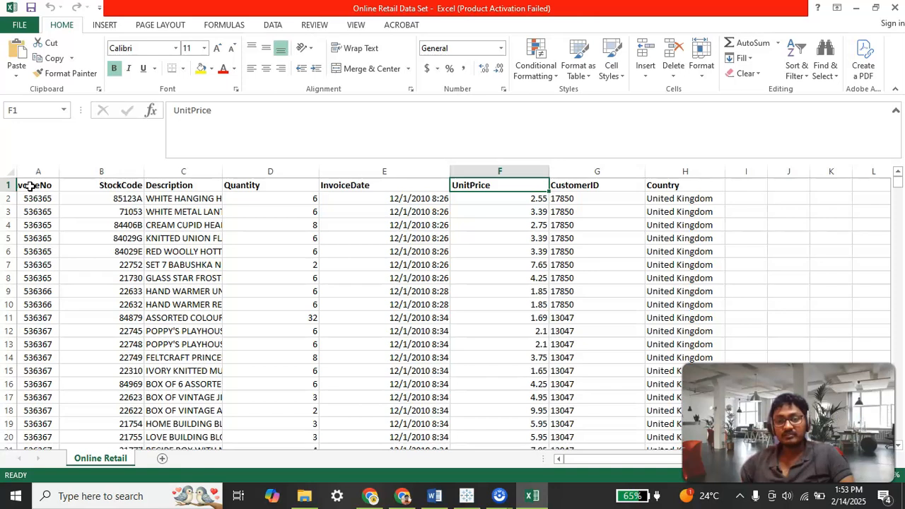
key(Right)
key(Right)
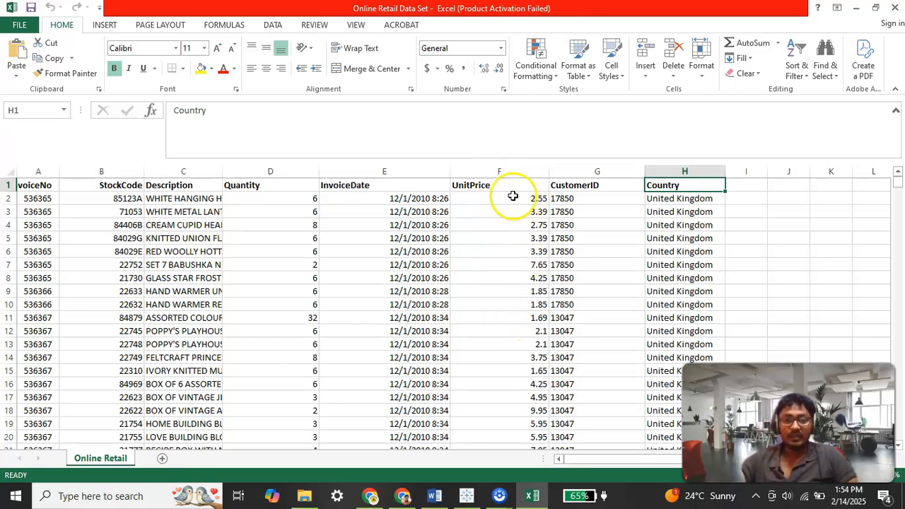
Step: Apply conditional formatting to the Quantity column highlighting values less than 1 with Light Red Fill
click(280, 167)
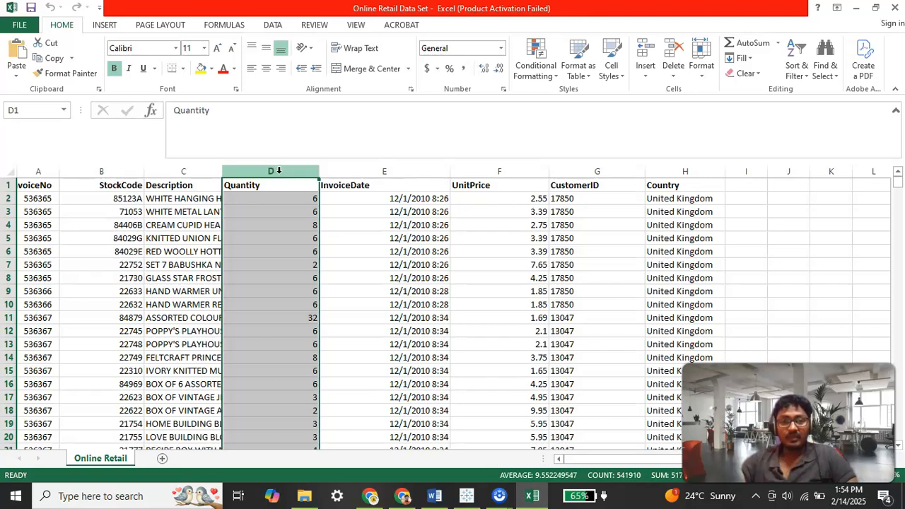
click(535, 60)
mouse_move(578, 106)
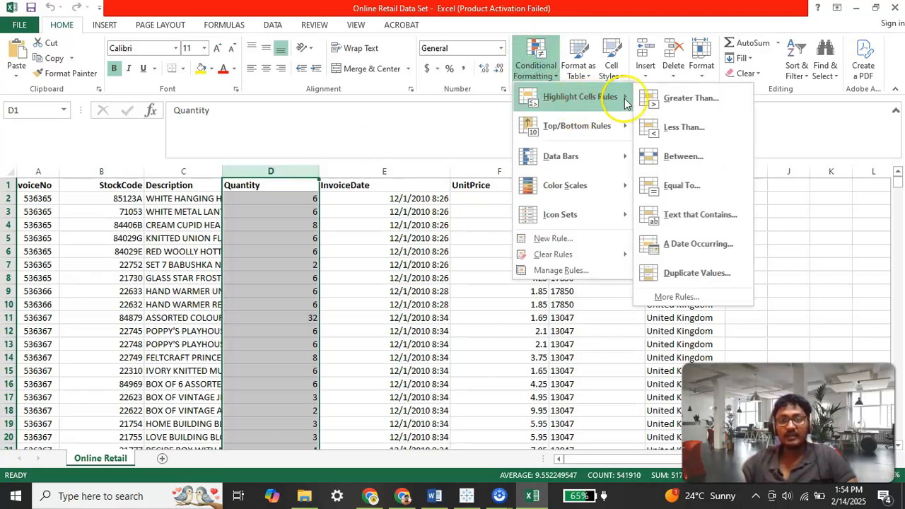
click(683, 99)
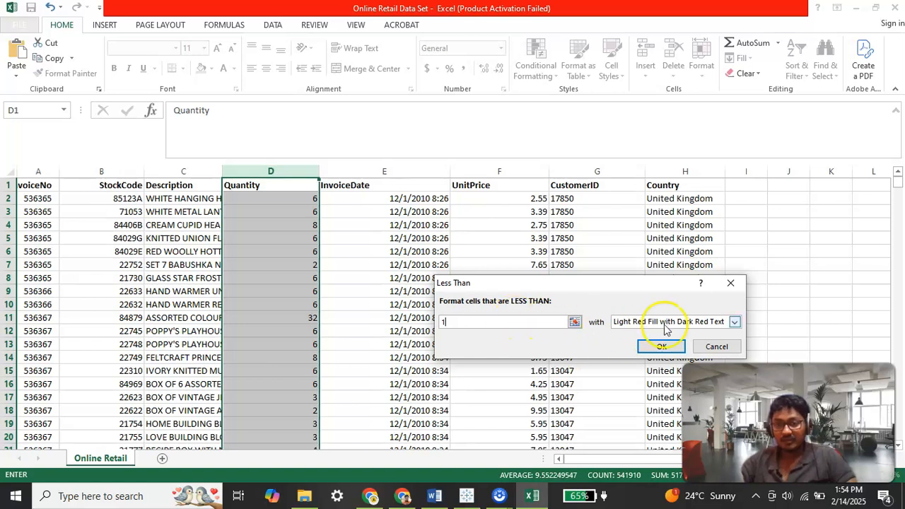
click(733, 322)
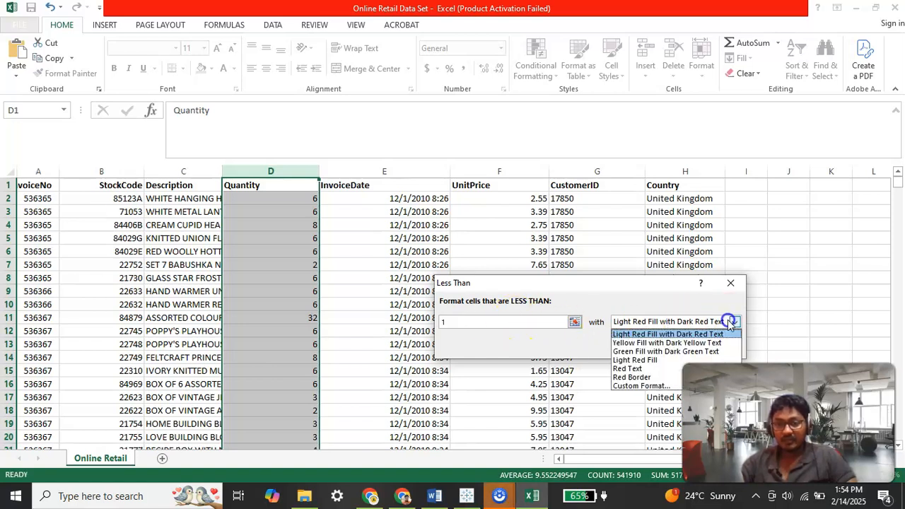
click(636, 360)
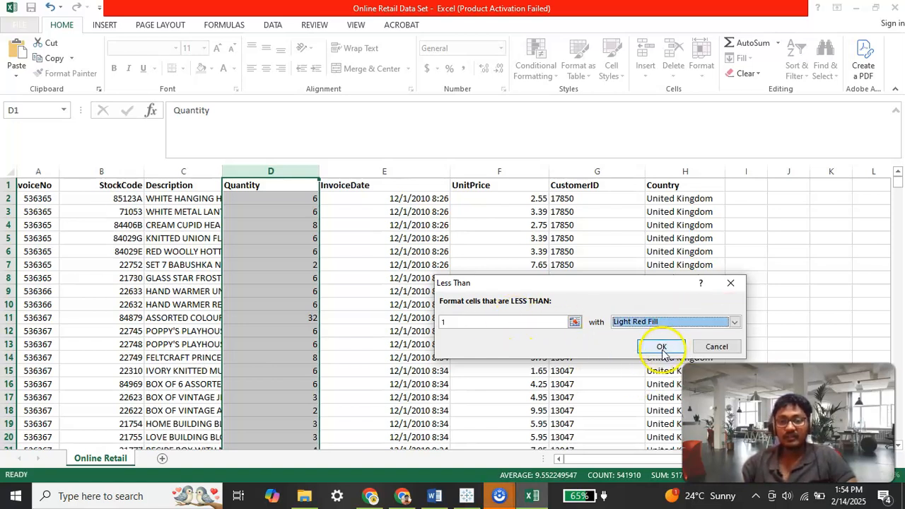
click(661, 348)
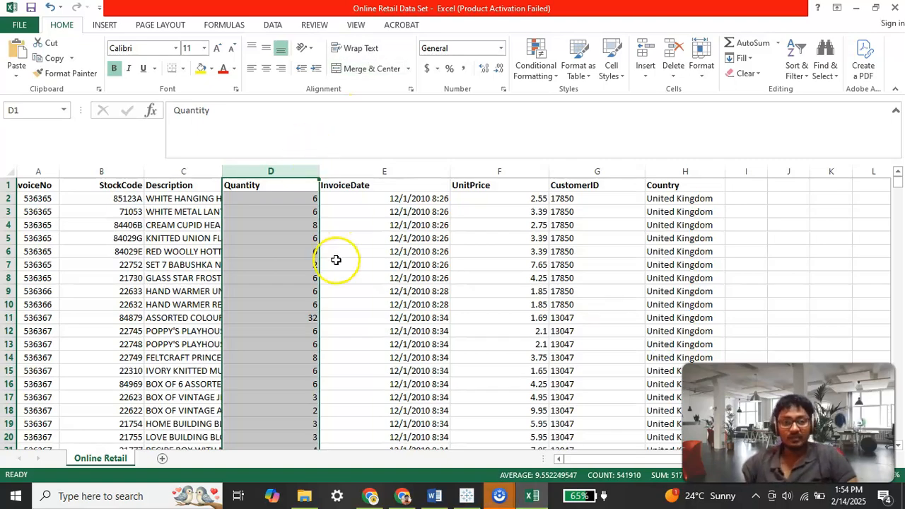
Step: Scroll through the Quantity column to examine which cells are highlighted
scroll(336, 260, down, 20)
scroll(325, 276, down, 15)
scroll(314, 311, up, 18)
scroll(293, 290, up, 20)
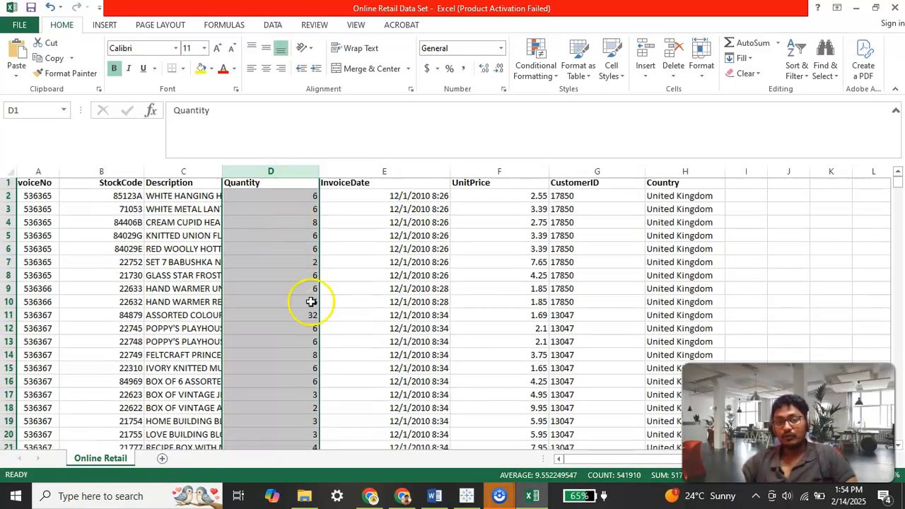
scroll(309, 304, down, 13)
scroll(309, 314, down, 20)
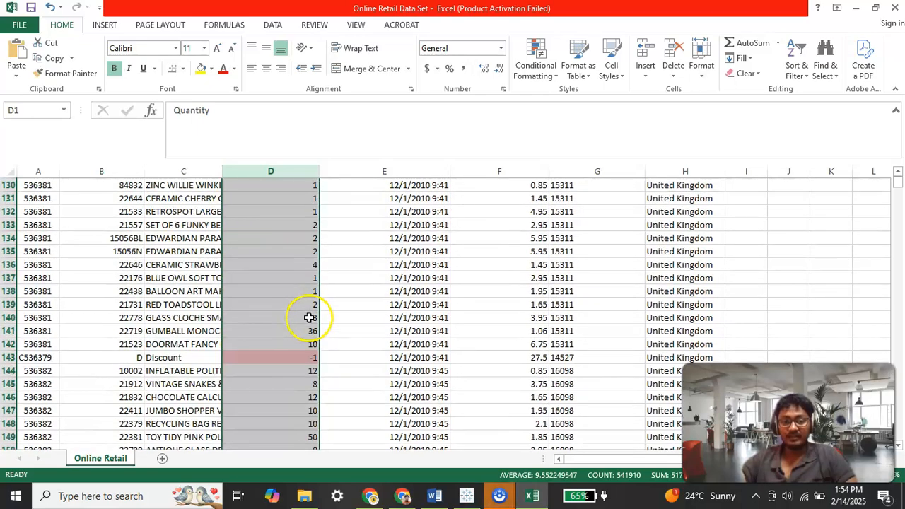
scroll(327, 255, down, 6)
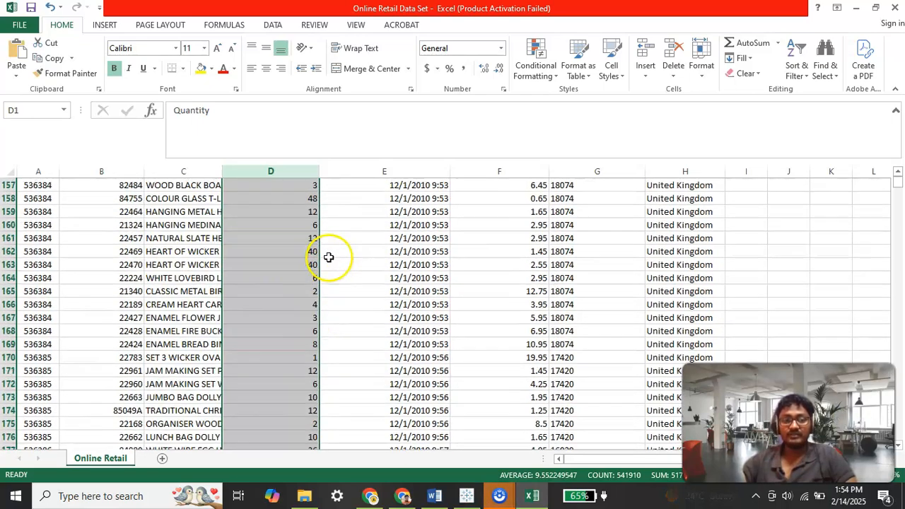
scroll(314, 253, up, 14)
scroll(313, 253, up, 20)
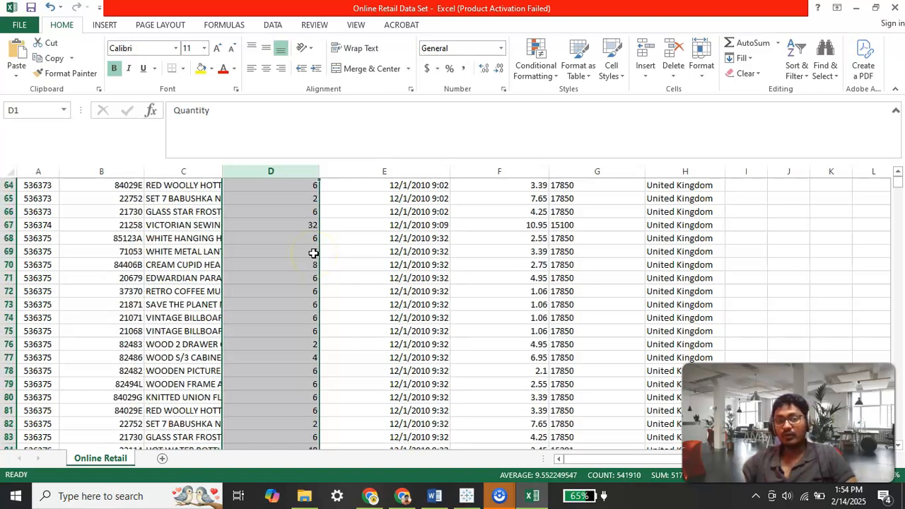
scroll(313, 253, up, 6)
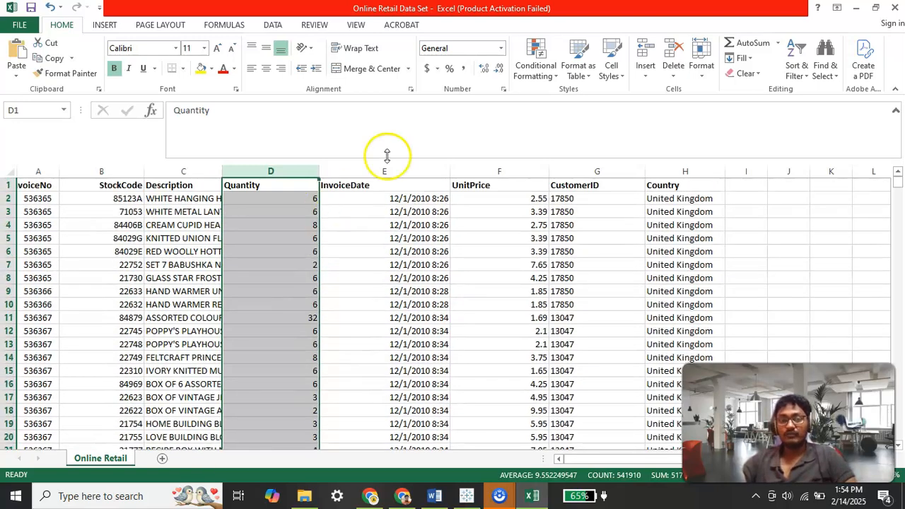
click(358, 226)
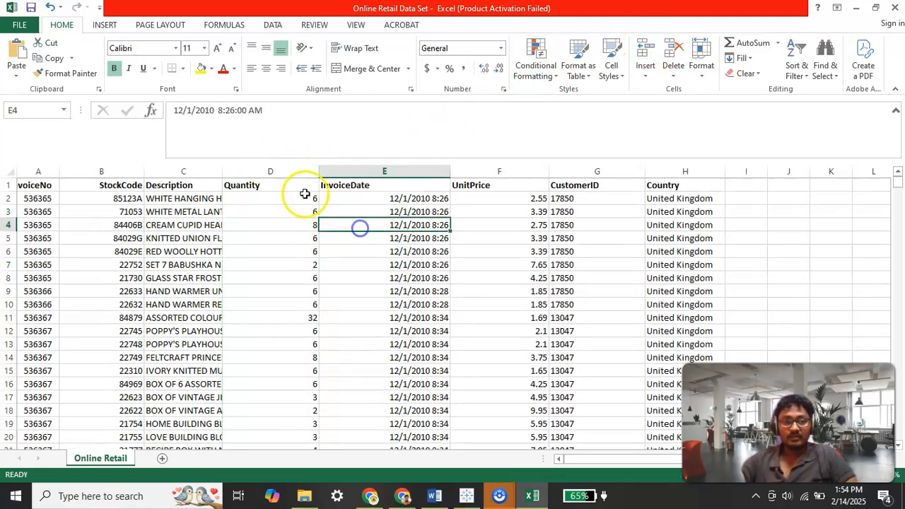
Step: Turn on filtering and filter the Quantity column by the light red cell colour
click(281, 171)
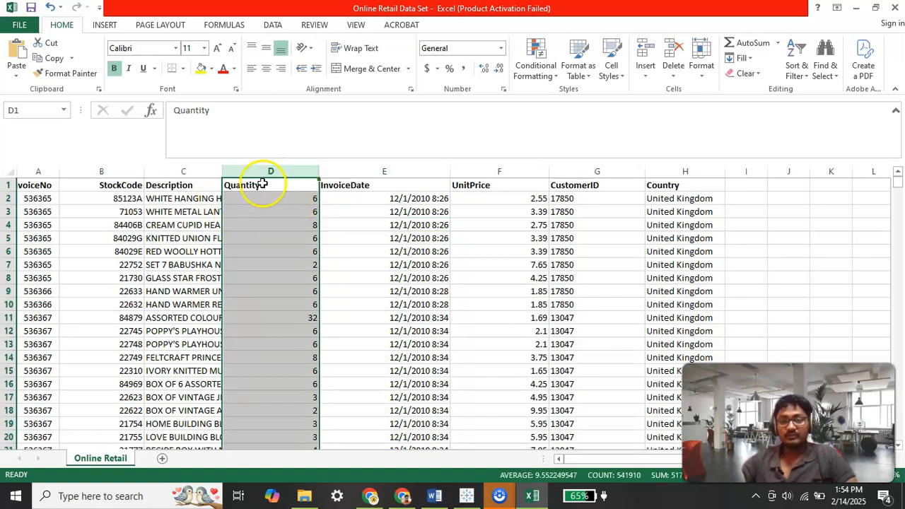
click(797, 75)
click(814, 135)
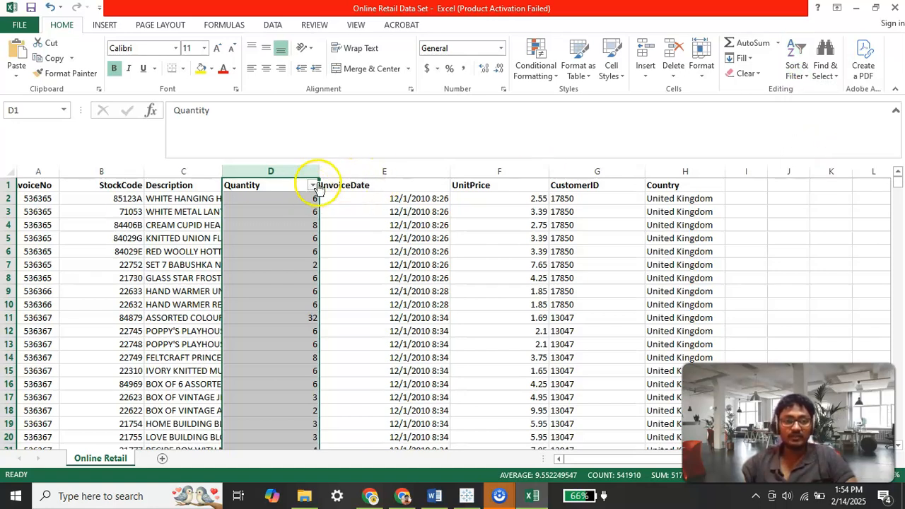
click(313, 185)
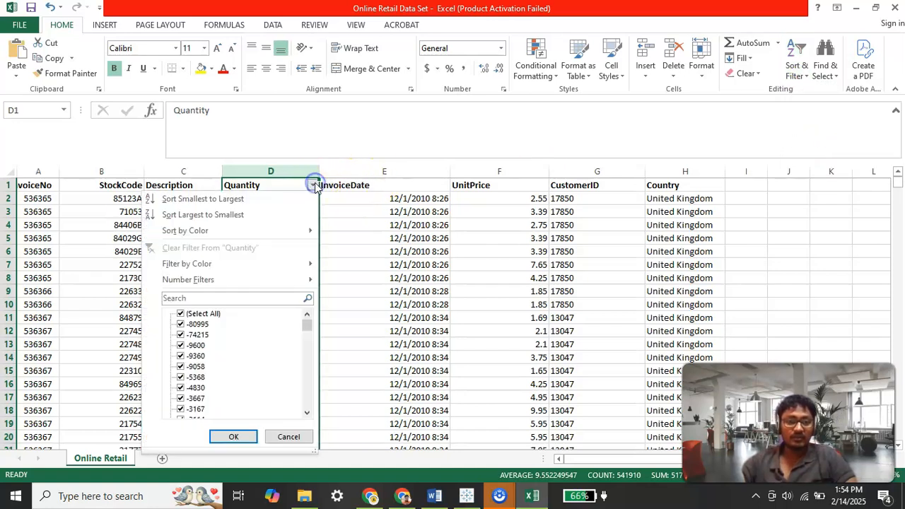
mouse_move(234, 267)
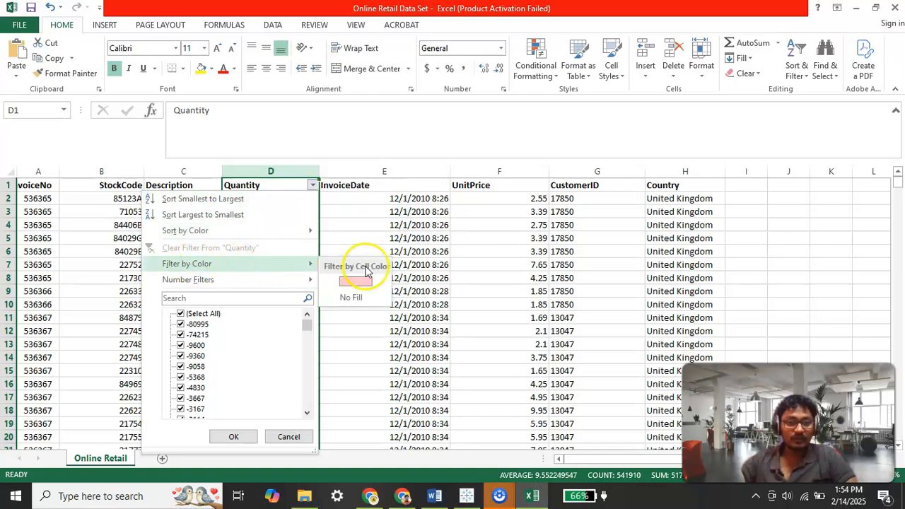
click(362, 280)
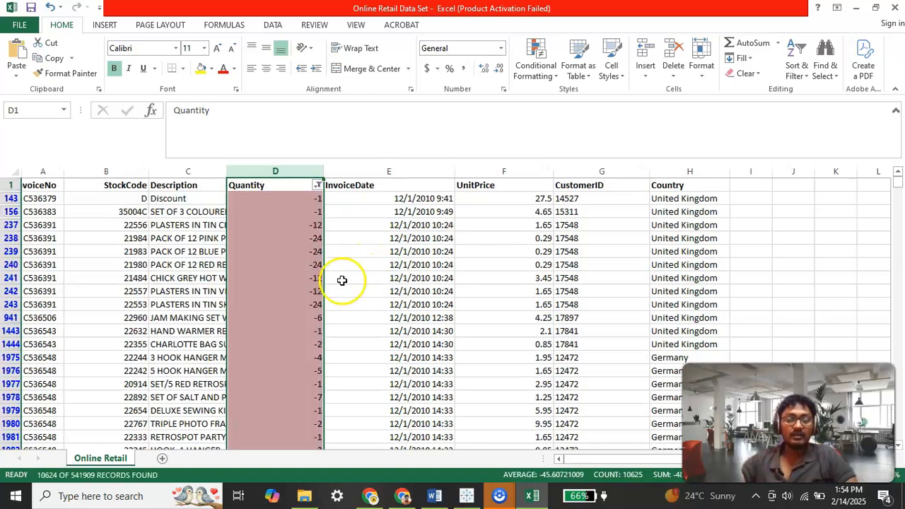
Step: Scroll through the filtered rows to examine the highlighted quantities
scroll(295, 250, down, 20)
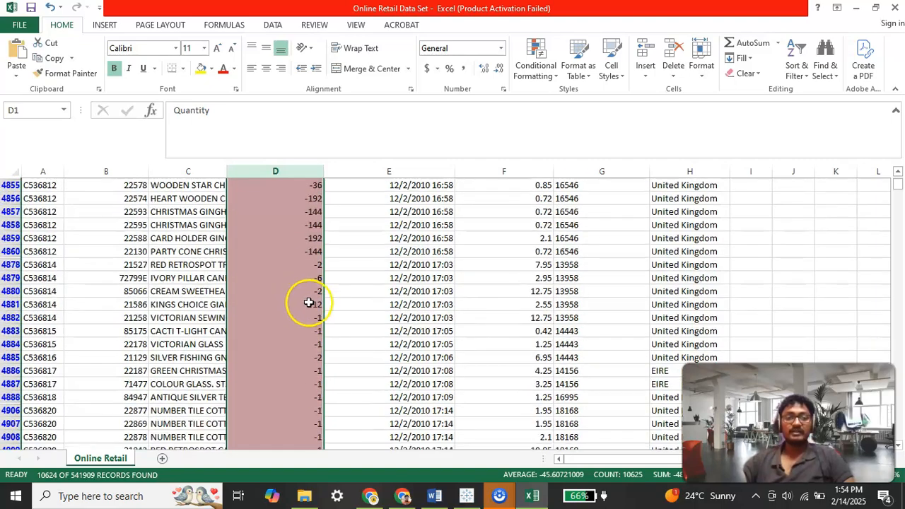
scroll(311, 309, down, 9)
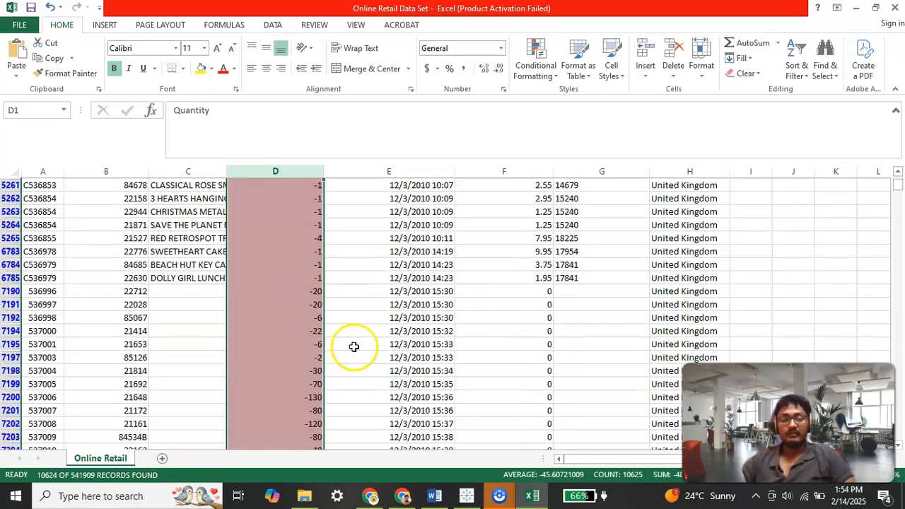
click(355, 342)
scroll(339, 307, up, 20)
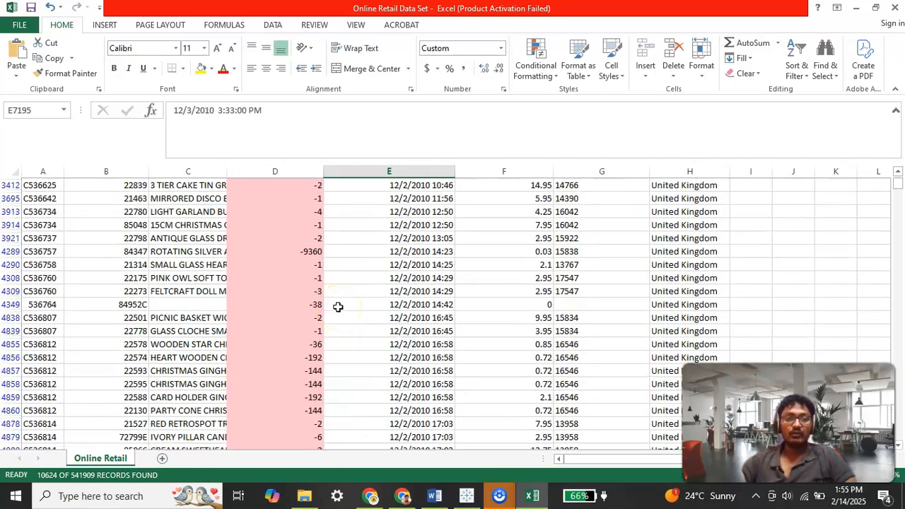
scroll(338, 307, up, 3)
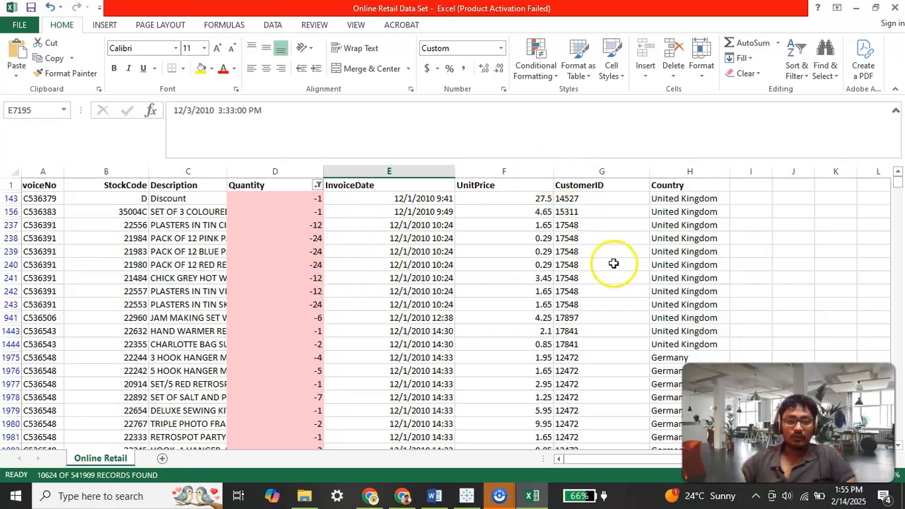
Step: Close the workbook without saving the changes
click(894, 12)
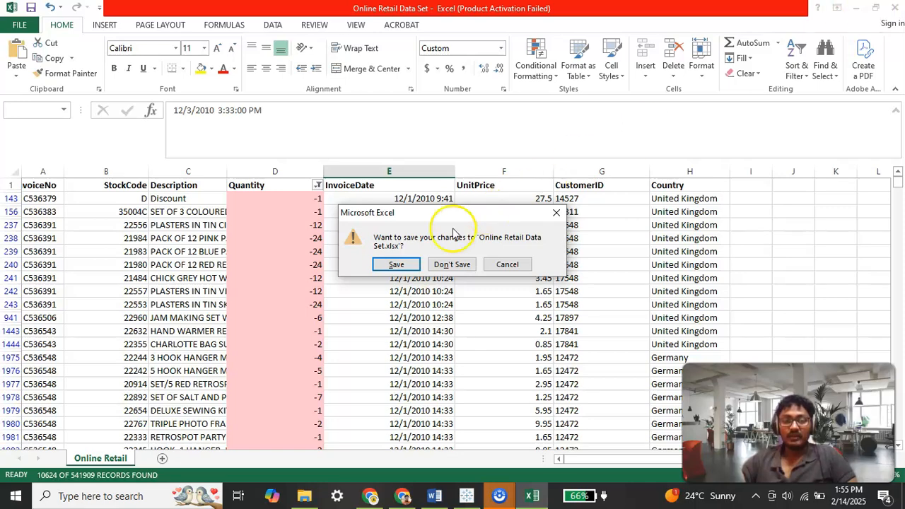
click(444, 266)
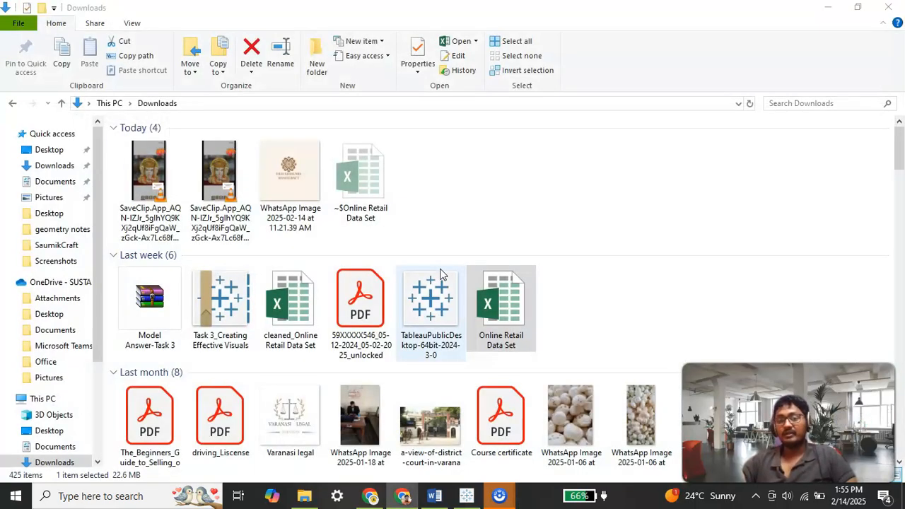
Step: Switch to the Word task document and read the Question 1 and Question 2 requirements
click(475, 499)
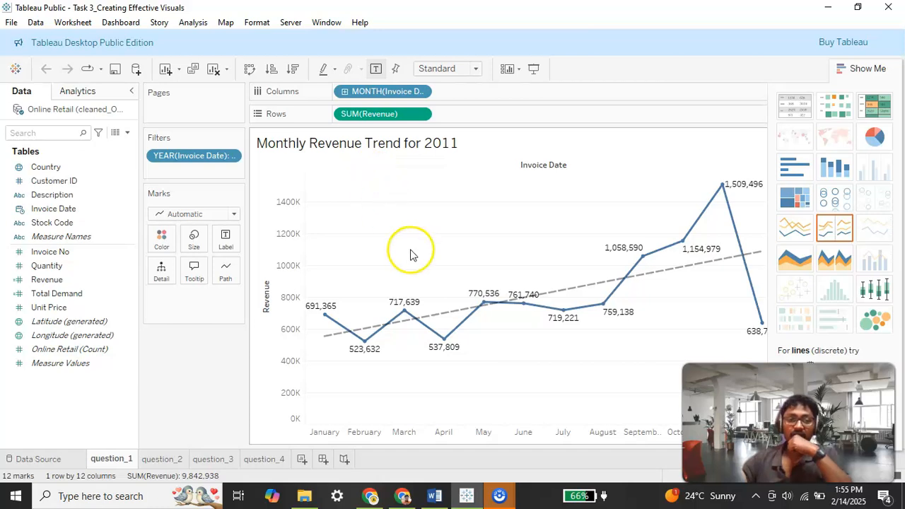
click(434, 502)
scroll(448, 263, up, 2)
scroll(449, 259, down, 1)
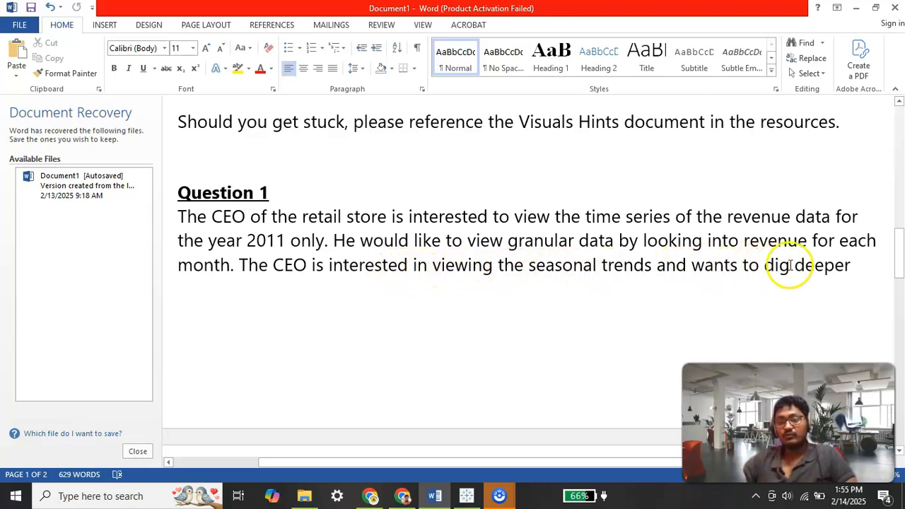
scroll(551, 273, down, 6)
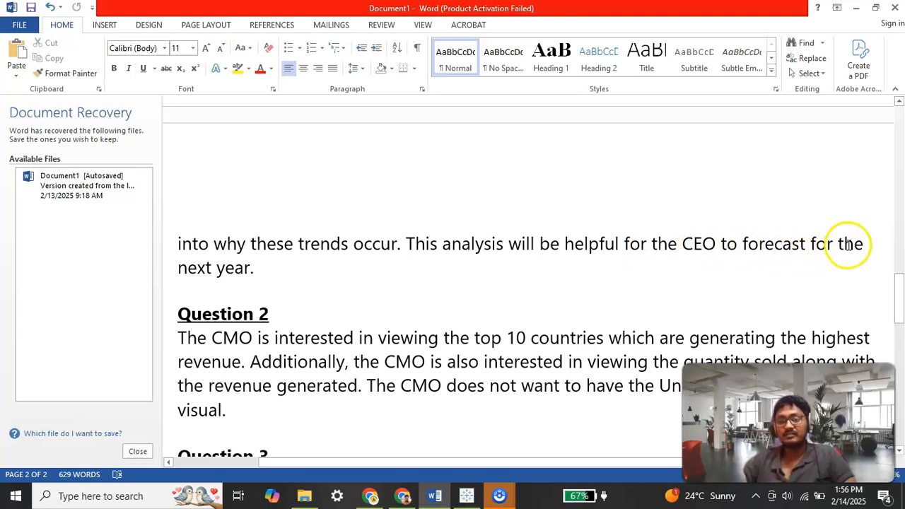
scroll(451, 263, up, 5)
scroll(456, 263, down, 3)
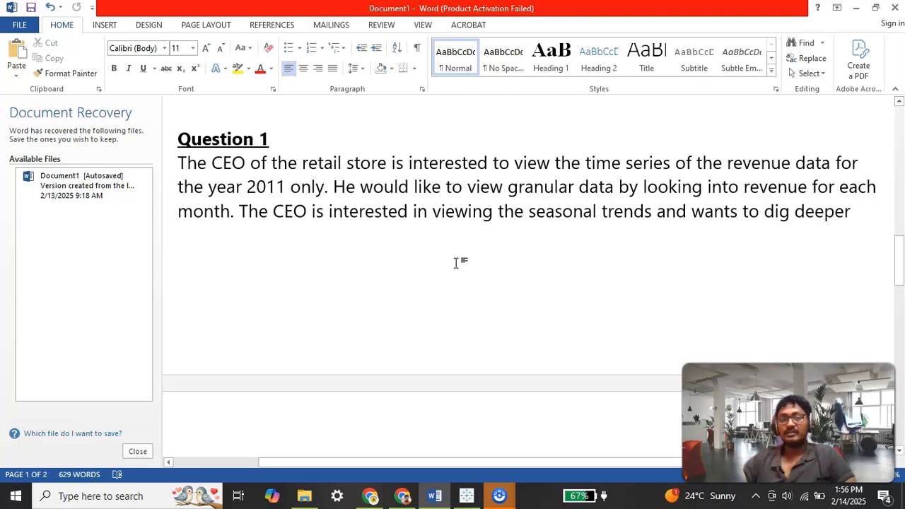
scroll(456, 263, up, 1)
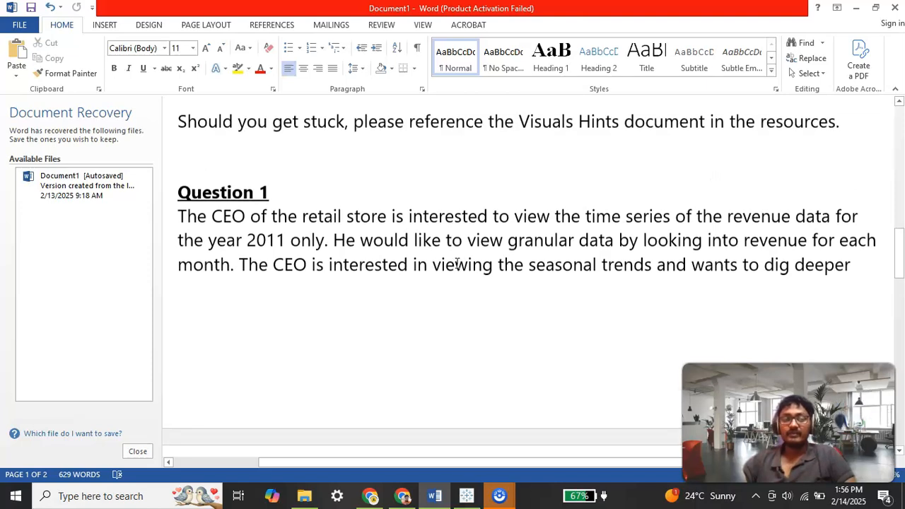
Step: Switch to Tableau Public showing the Monthly Revenue Trend for 2011 worksheet
click(466, 496)
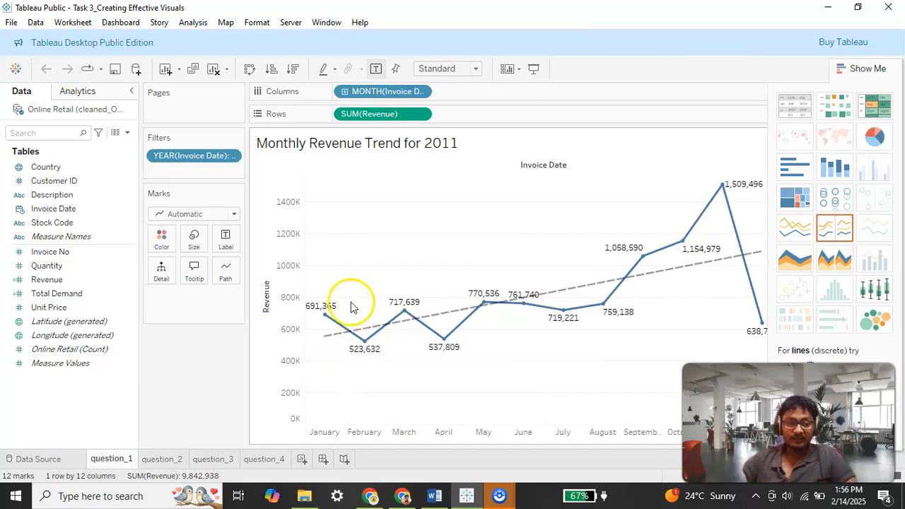
Step: Start a new calculated field with the formula [Quantity] * [UnitPrice], then close it without saving
click(58, 255)
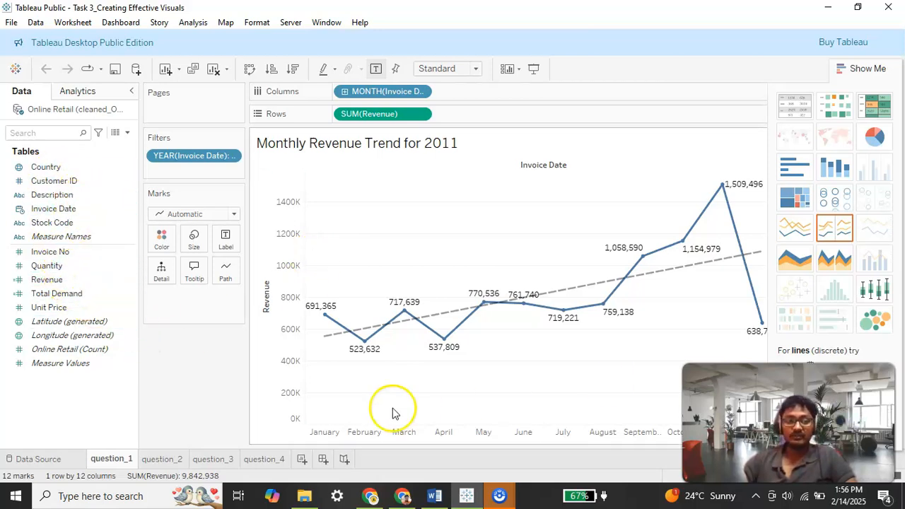
click(58, 282)
drag(46, 272, 67, 249)
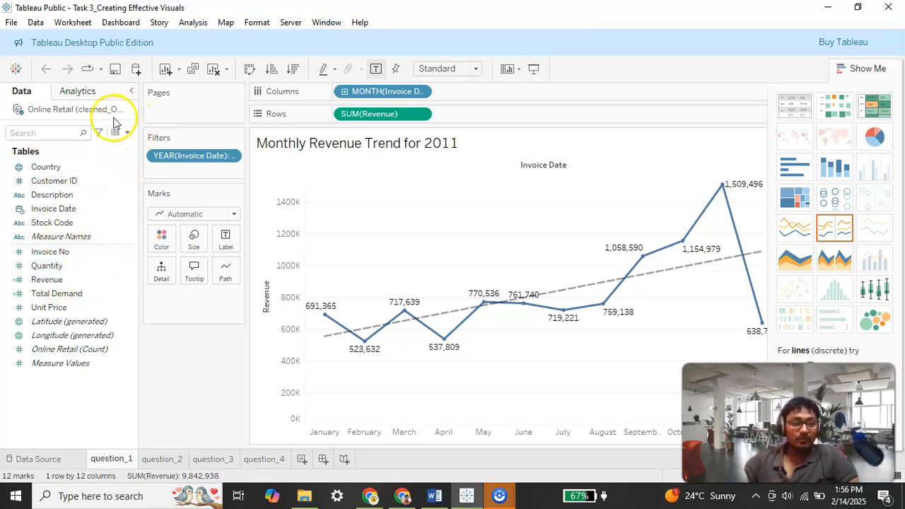
click(126, 136)
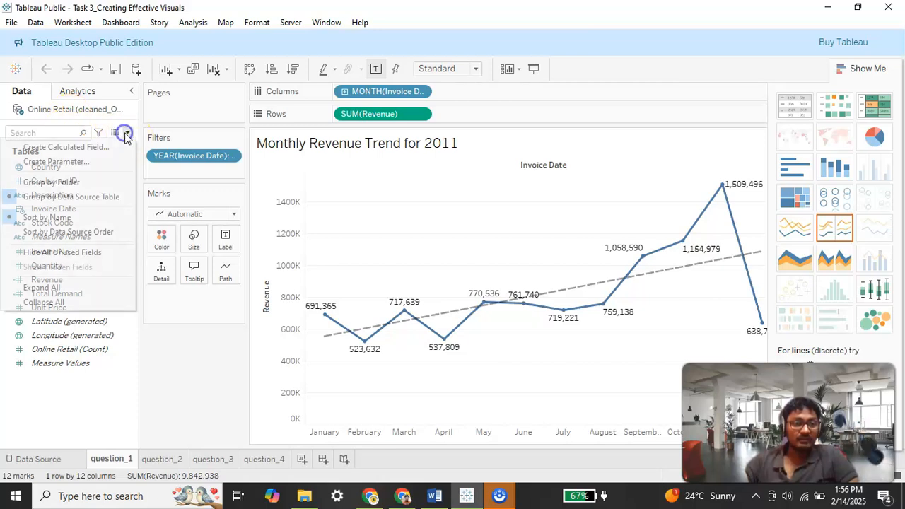
click(78, 149)
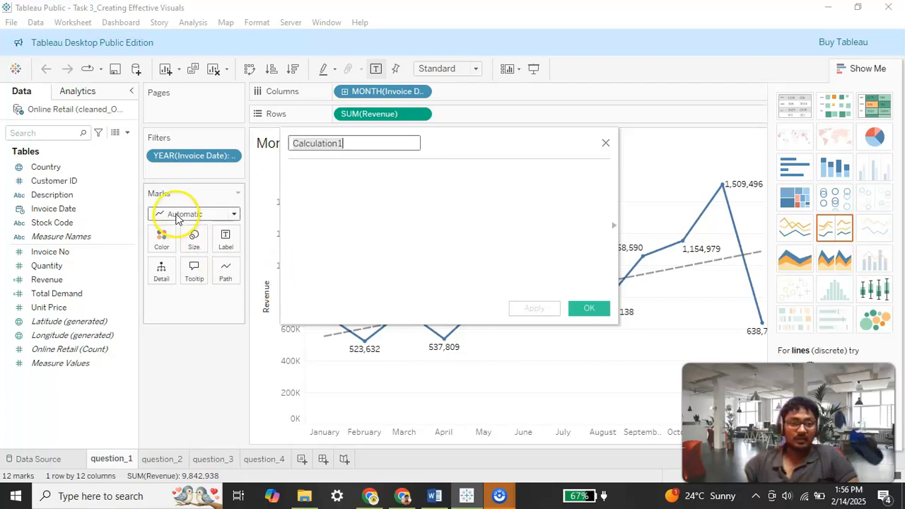
click(333, 180)
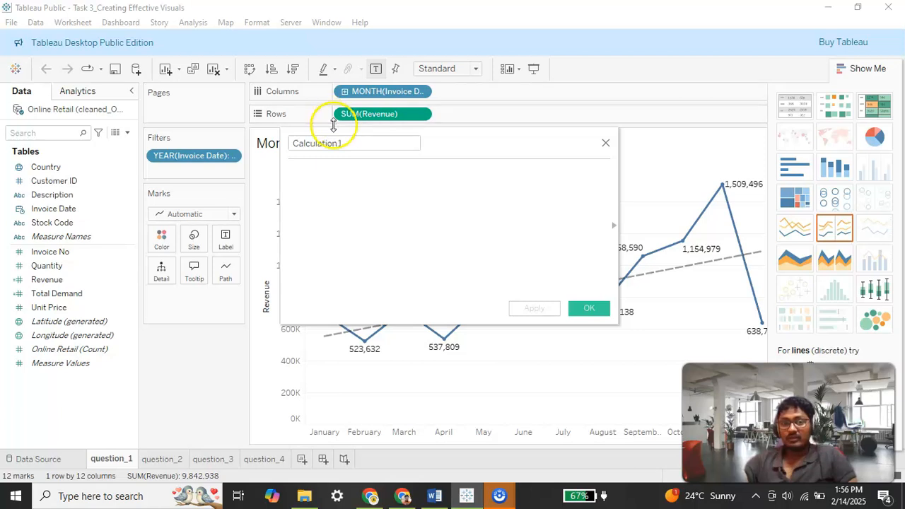
click(351, 144)
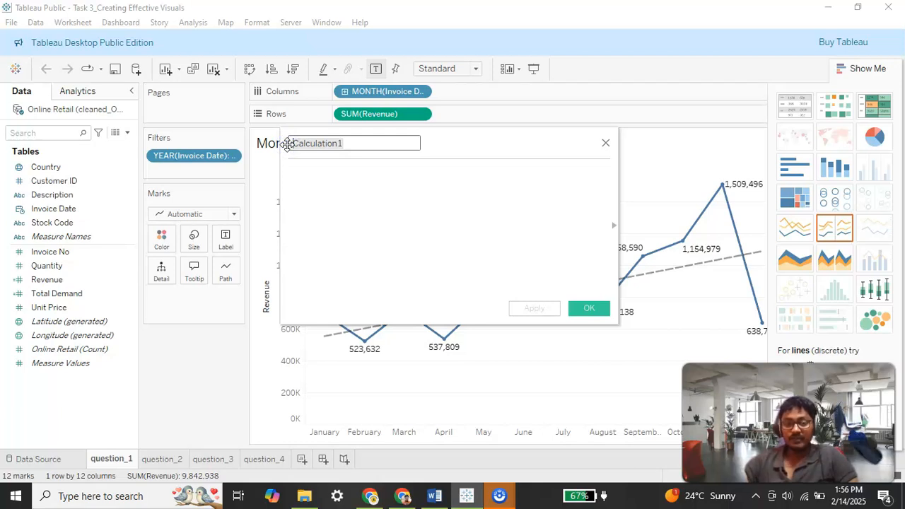
click(313, 198)
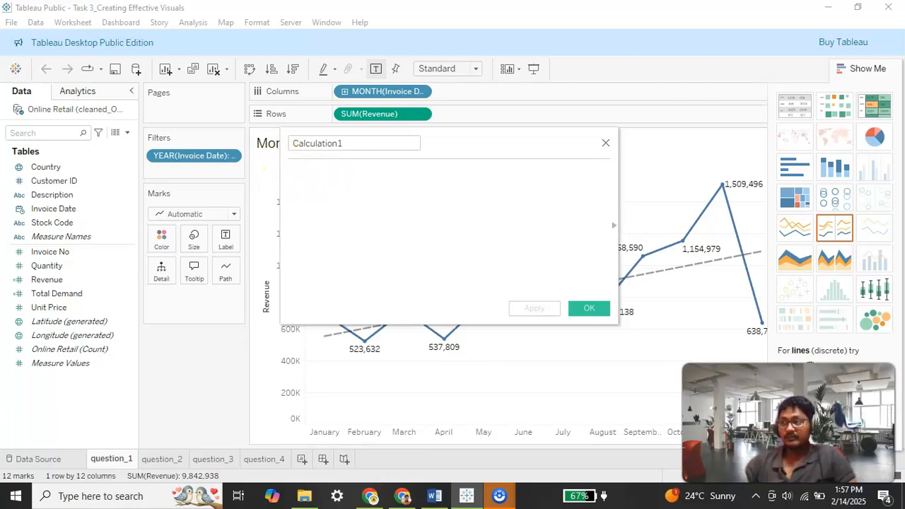
key(alt+Tab)
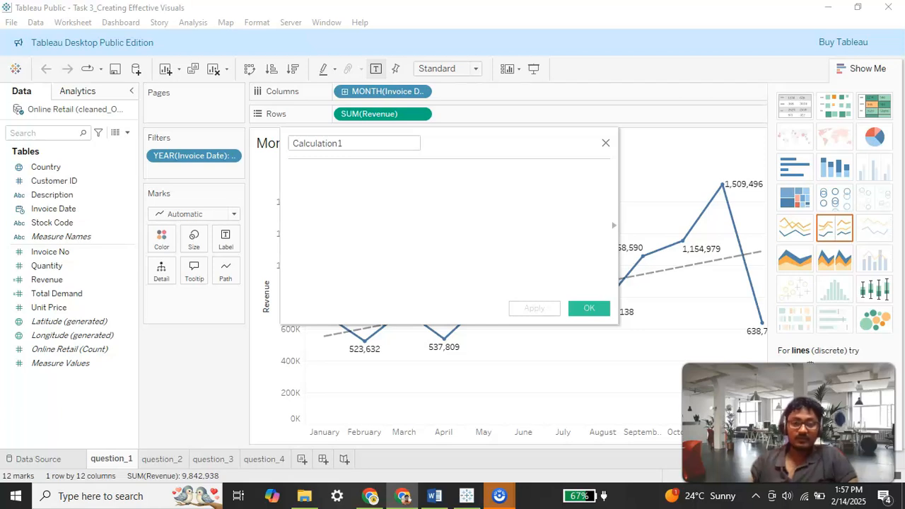
click(306, 200)
text([Quantity] * [UnitPrice])
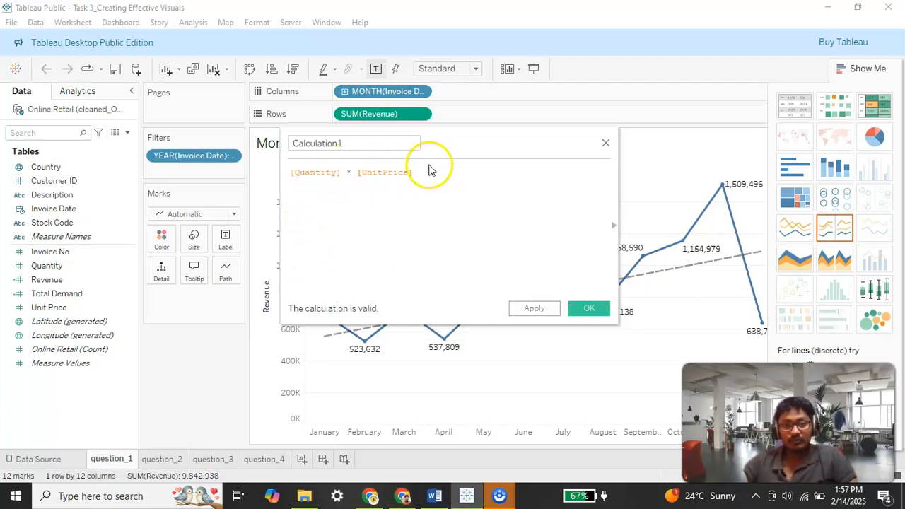
click(606, 143)
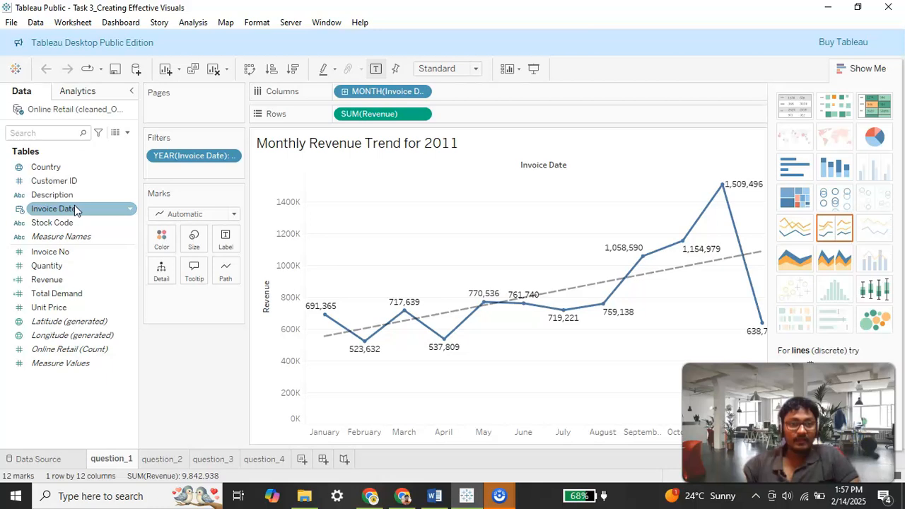
Step: Review the year filter's settings and the monthly revenue values on the 2011 trend chart
click(197, 162)
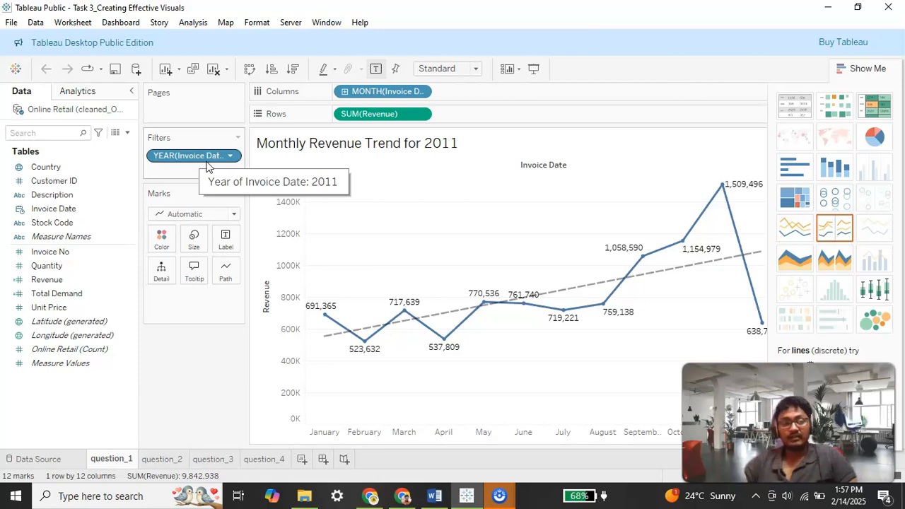
click(231, 156)
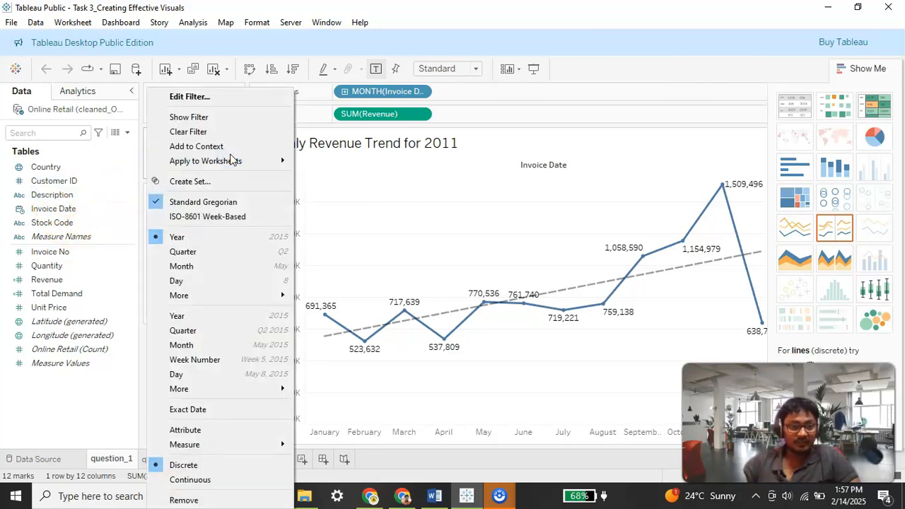
click(207, 95)
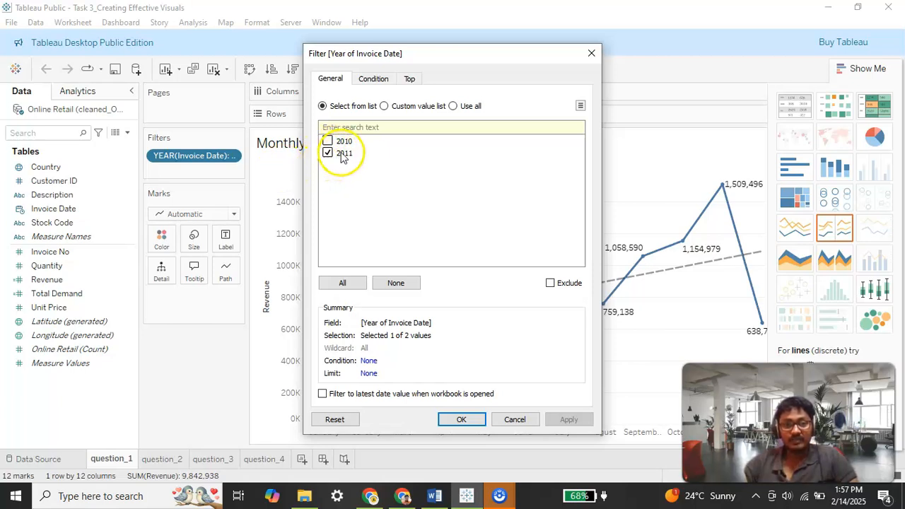
click(592, 53)
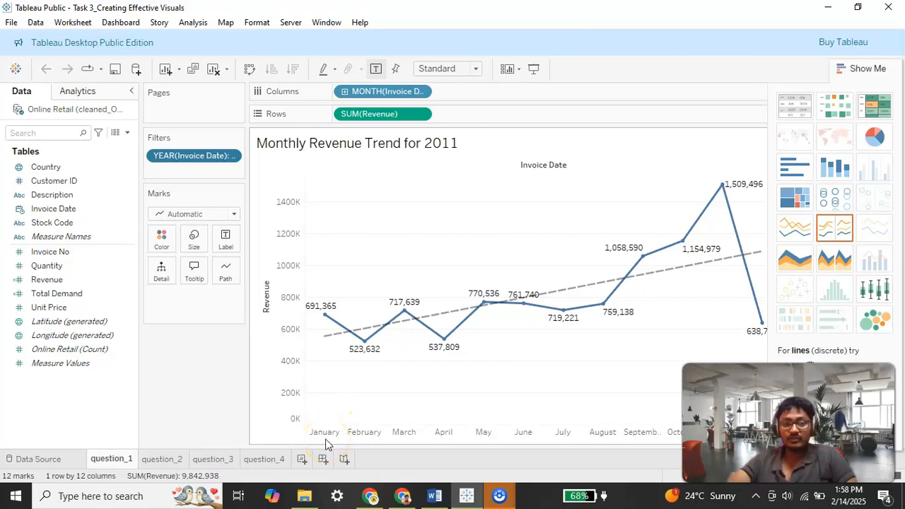
mouse_move(320, 319)
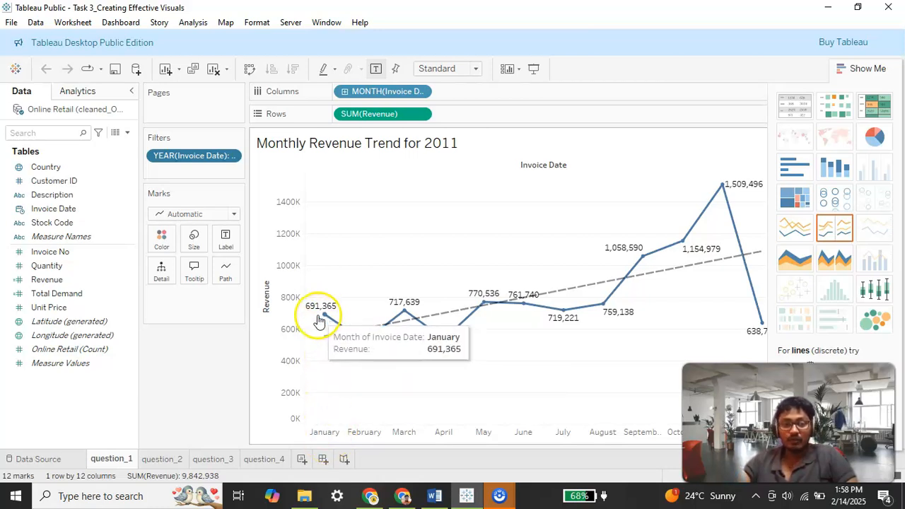
mouse_move(347, 331)
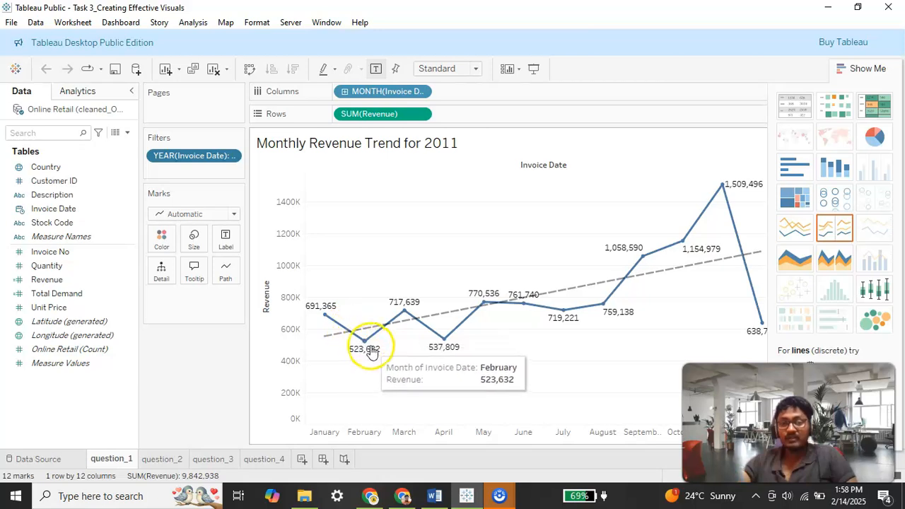
mouse_move(413, 316)
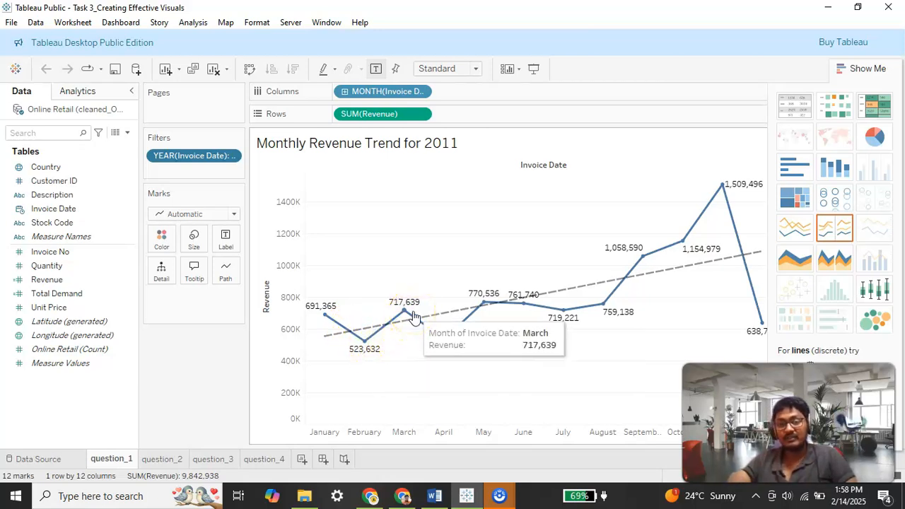
mouse_move(466, 325)
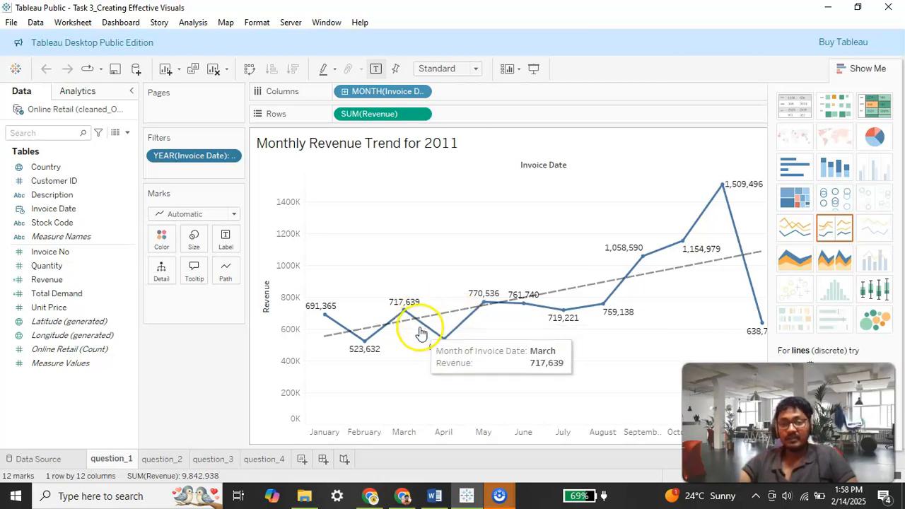
mouse_move(727, 191)
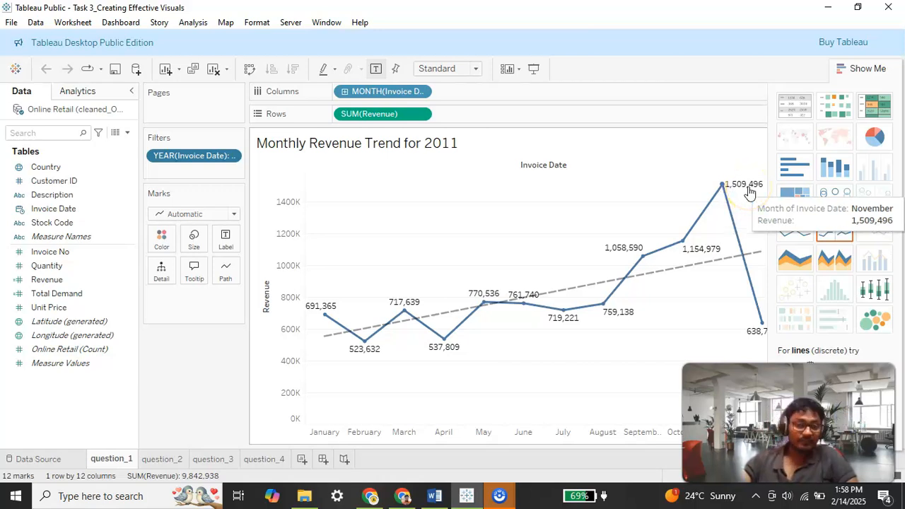
Step: Open the question_2 worksheet and read the Question 2 and Question 3 requirements in the Word document
click(162, 460)
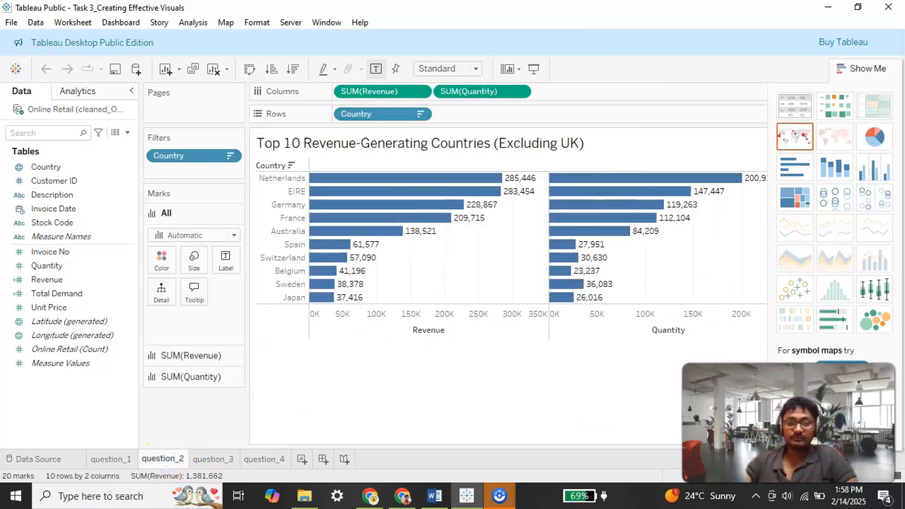
click(434, 496)
scroll(423, 205, down, 3)
scroll(420, 205, down, 4)
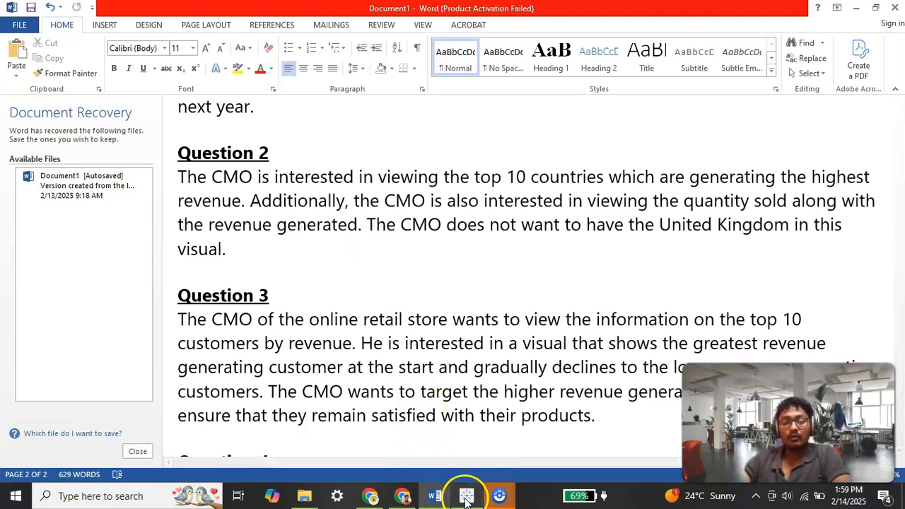
Step: Return to Tableau and examine the fields behind the Top 10 Revenue-Generating Countries chart
mouse_move(463, 497)
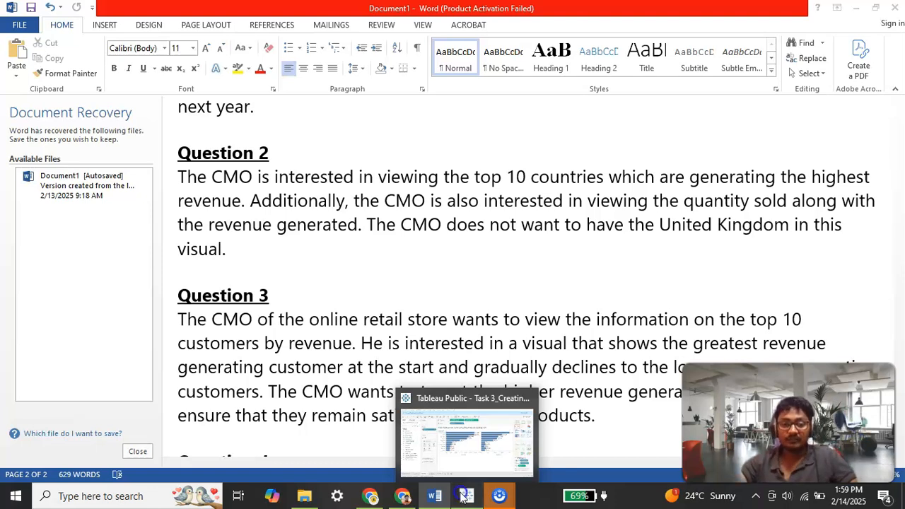
click(461, 497)
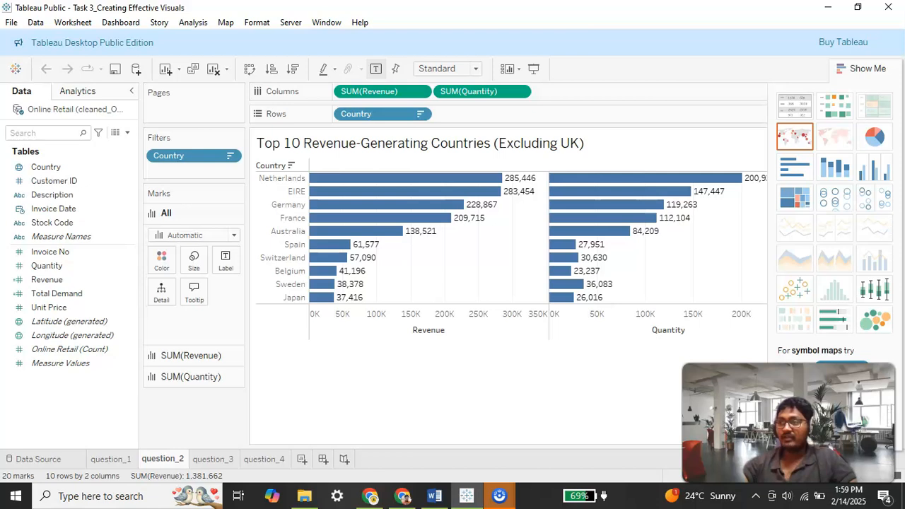
click(60, 281)
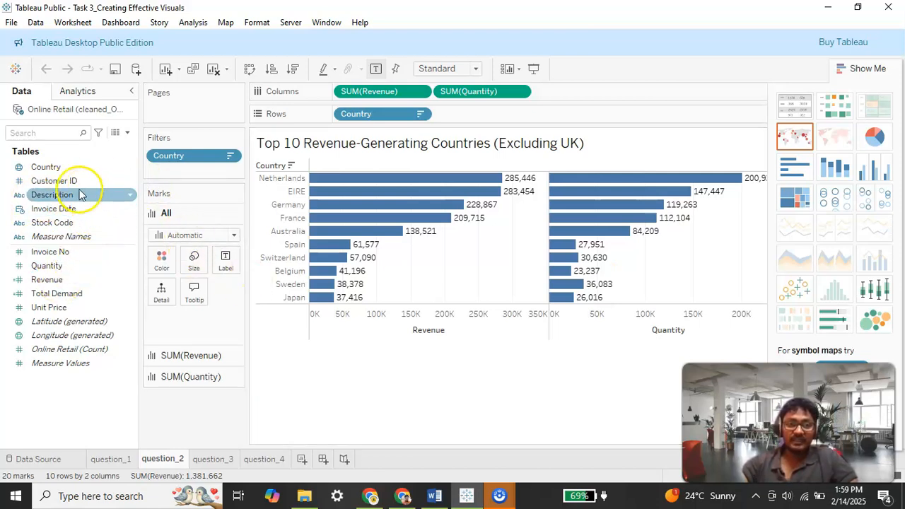
click(62, 169)
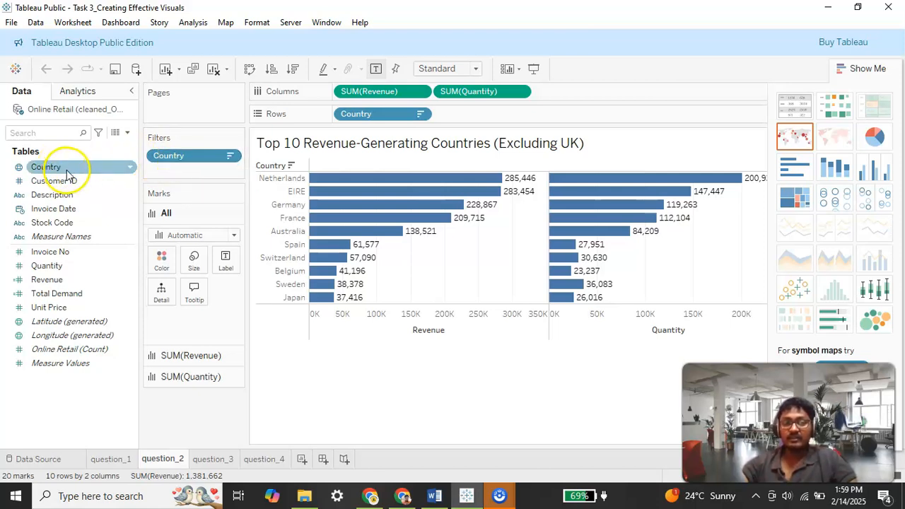
click(160, 156)
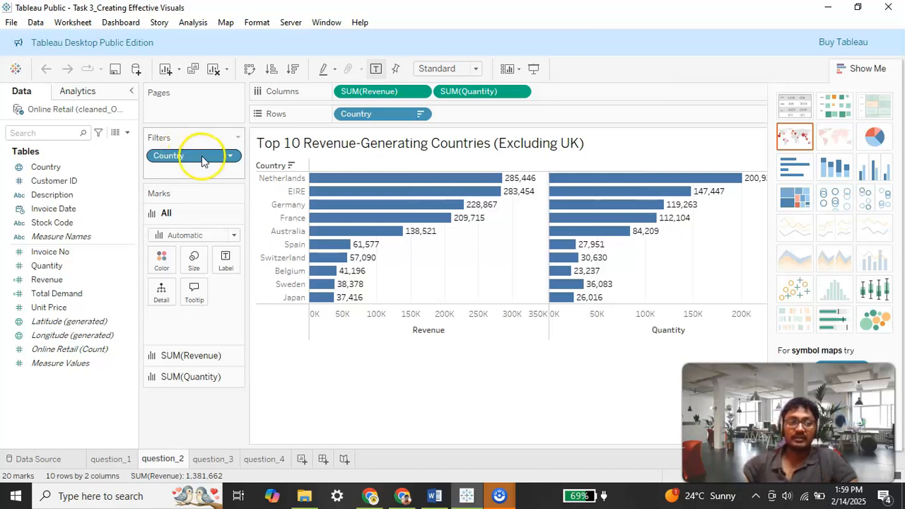
click(18, 252)
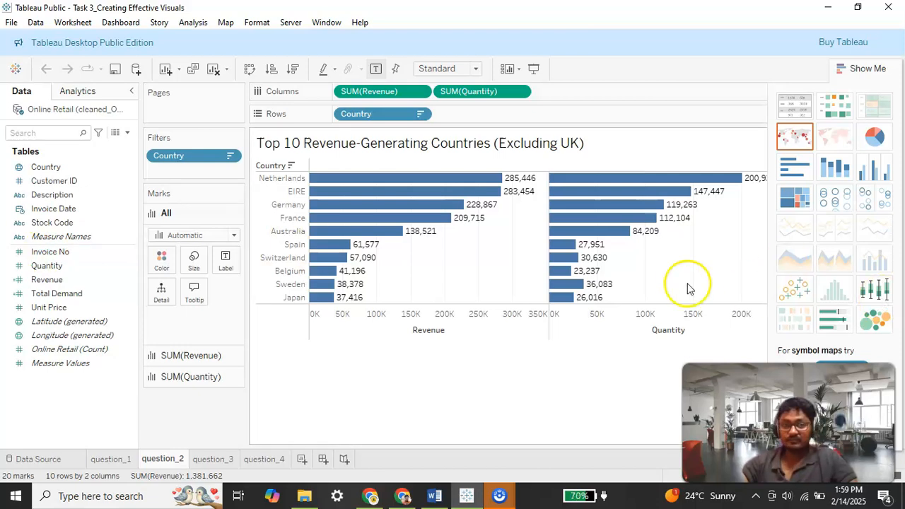
click(33, 252)
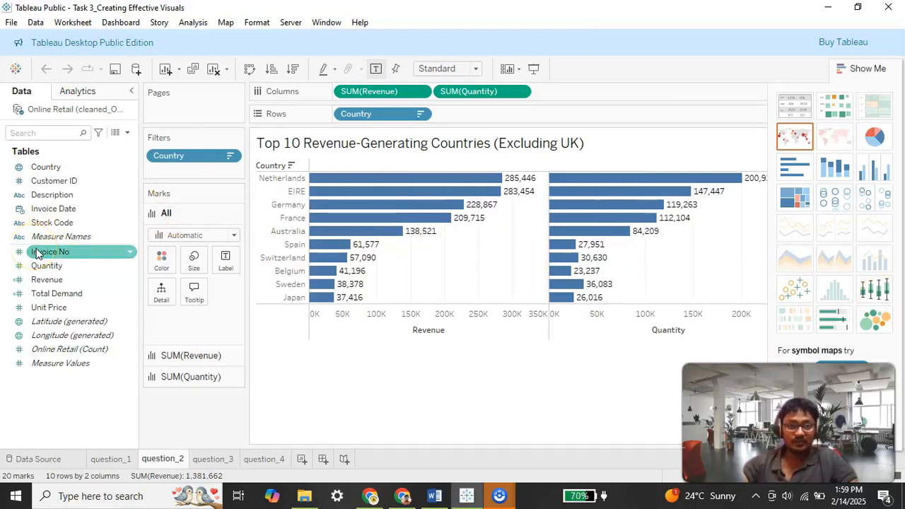
click(58, 282)
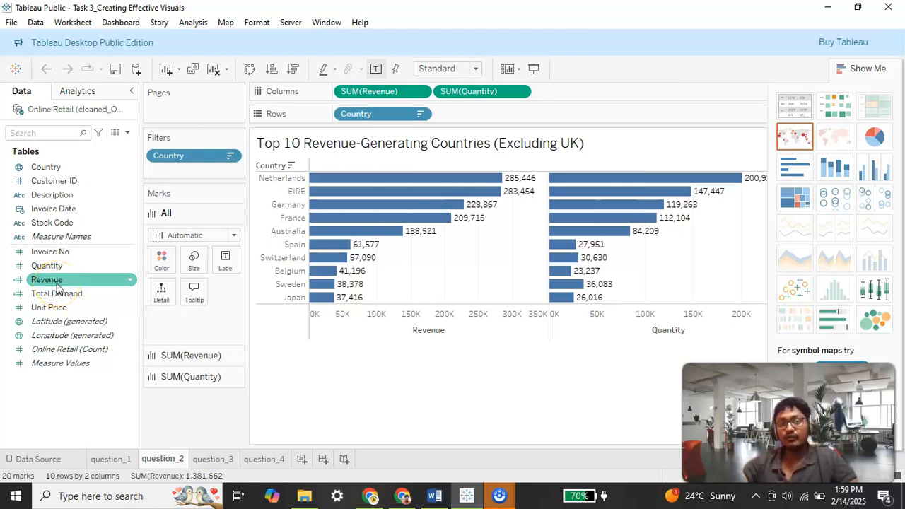
click(47, 184)
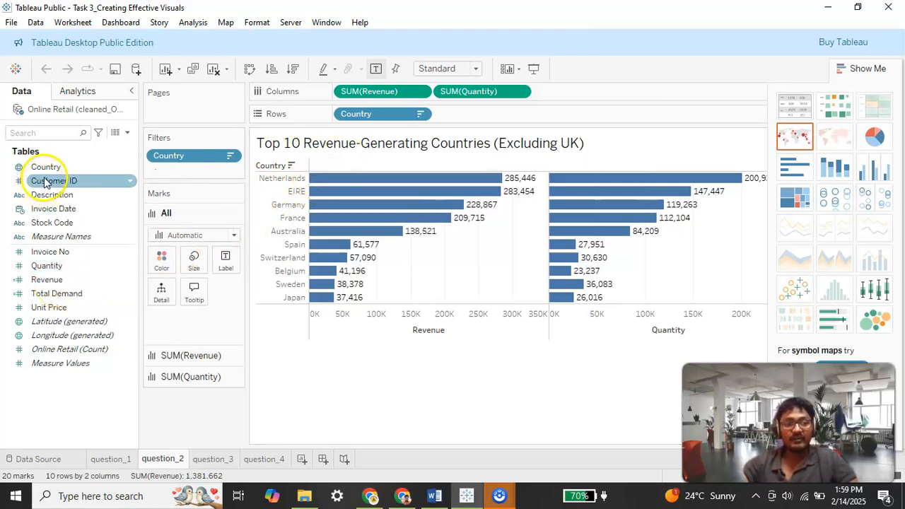
click(52, 168)
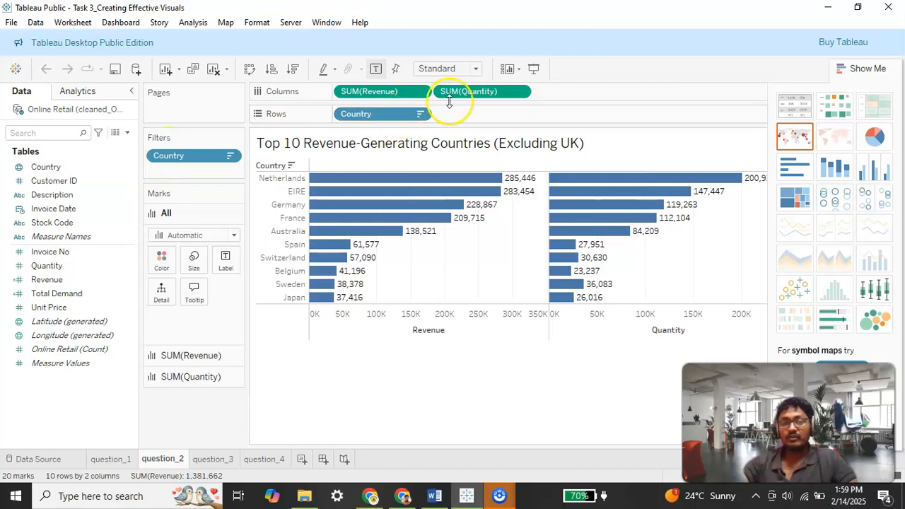
click(76, 309)
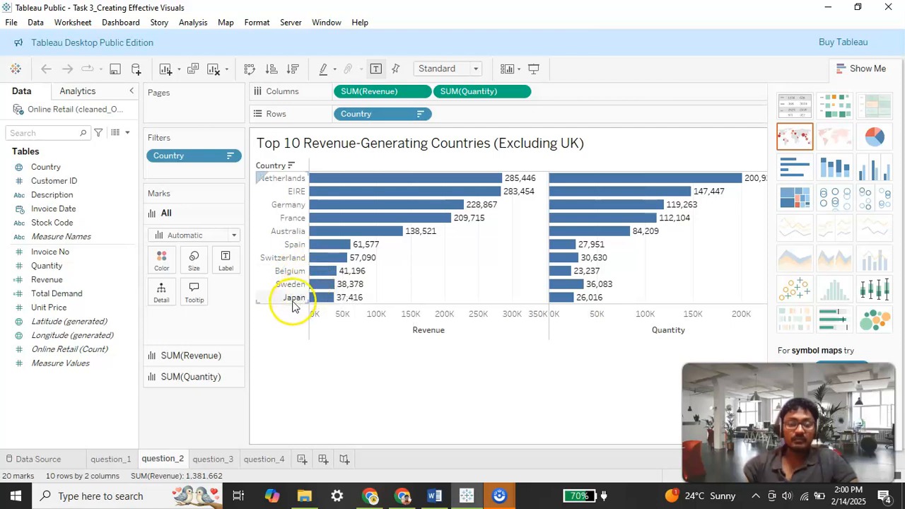
mouse_move(574, 198)
mouse_move(592, 179)
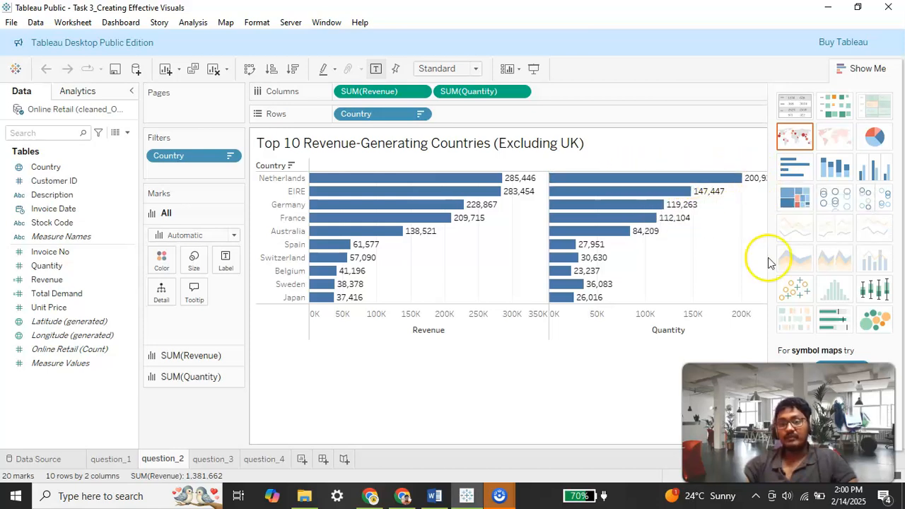
drag(874, 76, 835, 91)
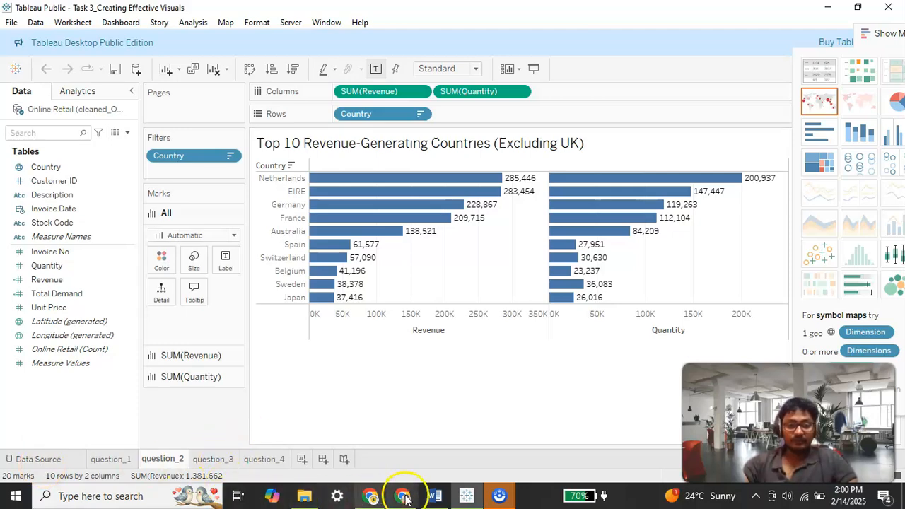
Step: Switch to the Word document and read the Question 3 and Question 4 requirements
click(434, 496)
scroll(362, 221, down, 1)
scroll(360, 222, down, 2)
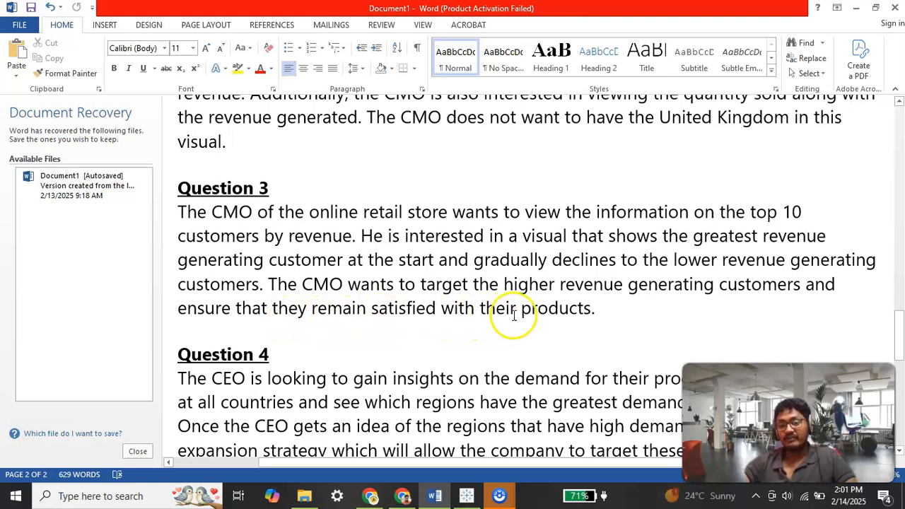
Step: Return to Tableau and open the question_3 worksheet
click(467, 494)
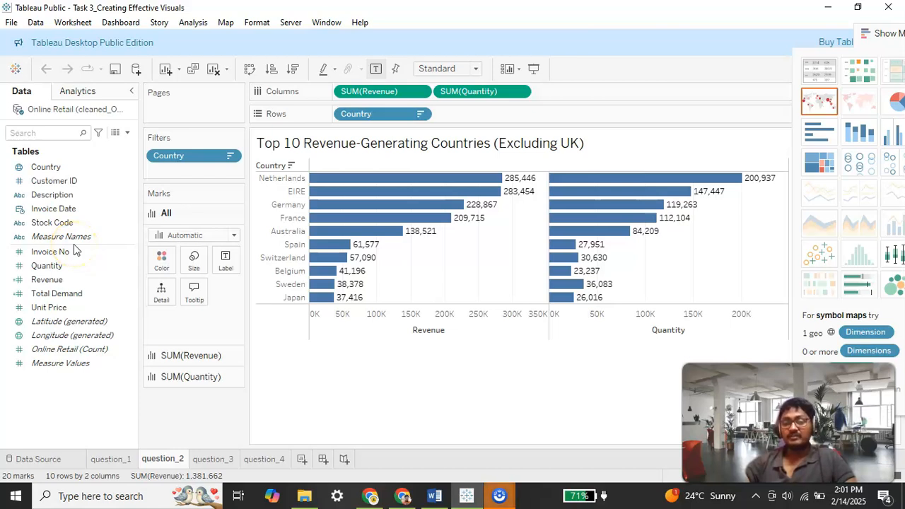
click(67, 283)
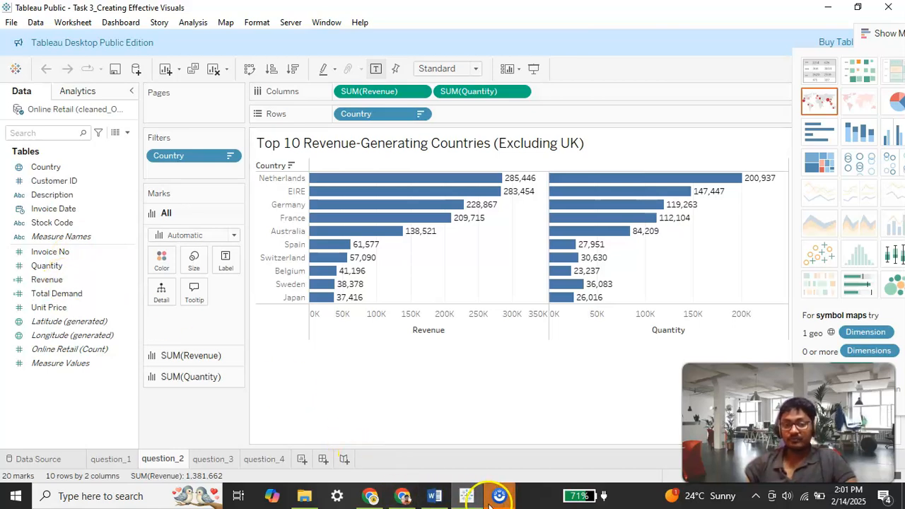
mouse_move(458, 497)
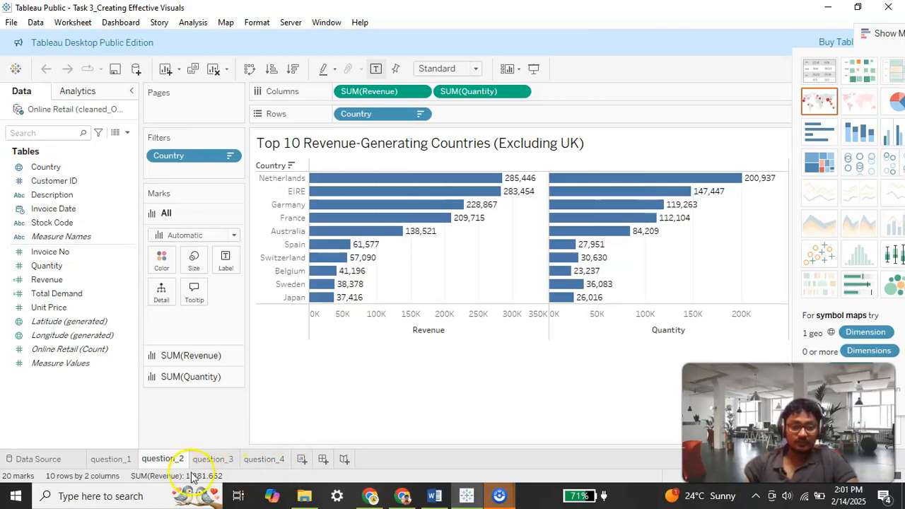
click(209, 459)
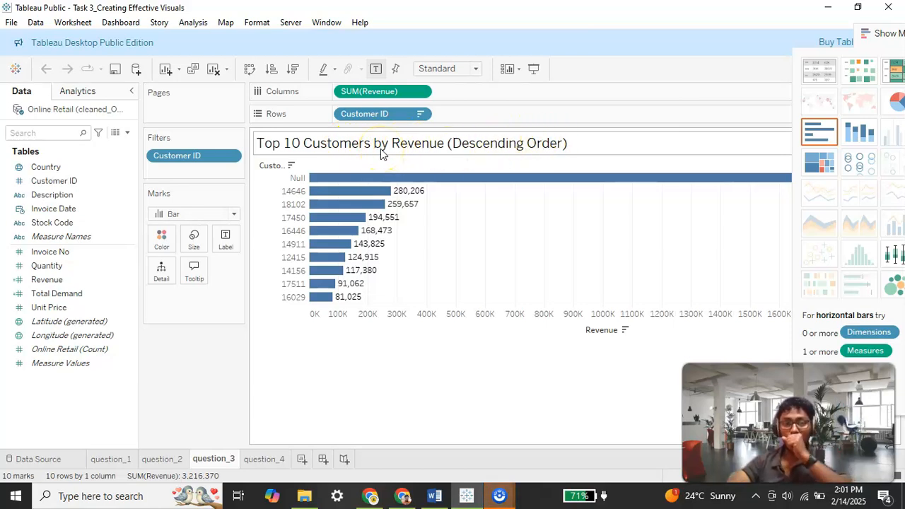
Step: Examine the fields used by the Top 10 Customers by Revenue chart
click(97, 293)
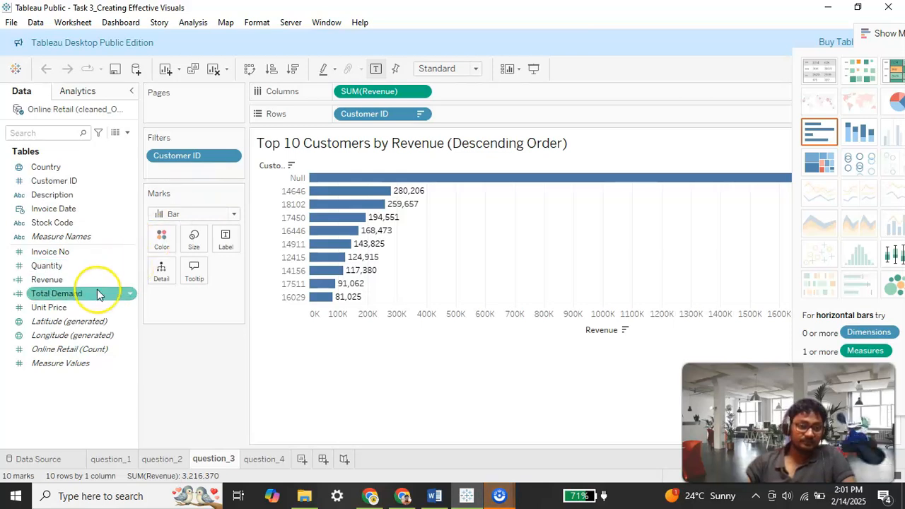
click(40, 284)
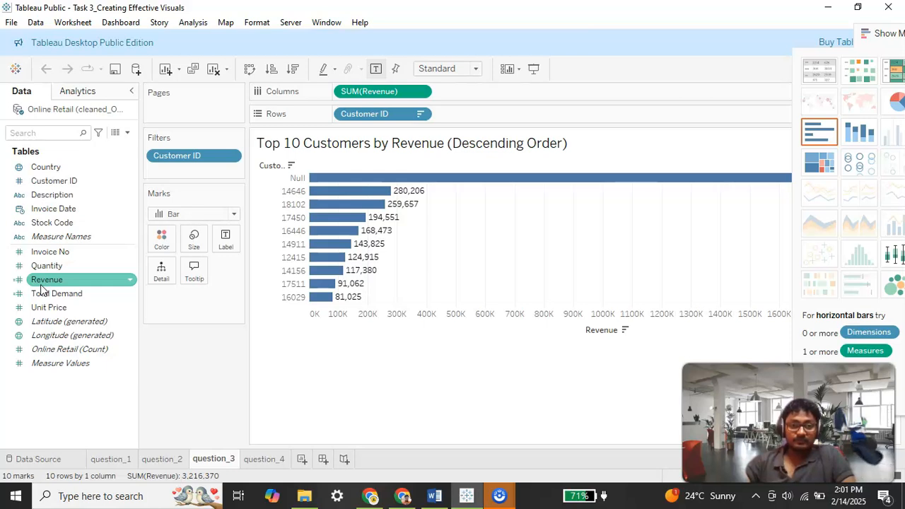
click(32, 182)
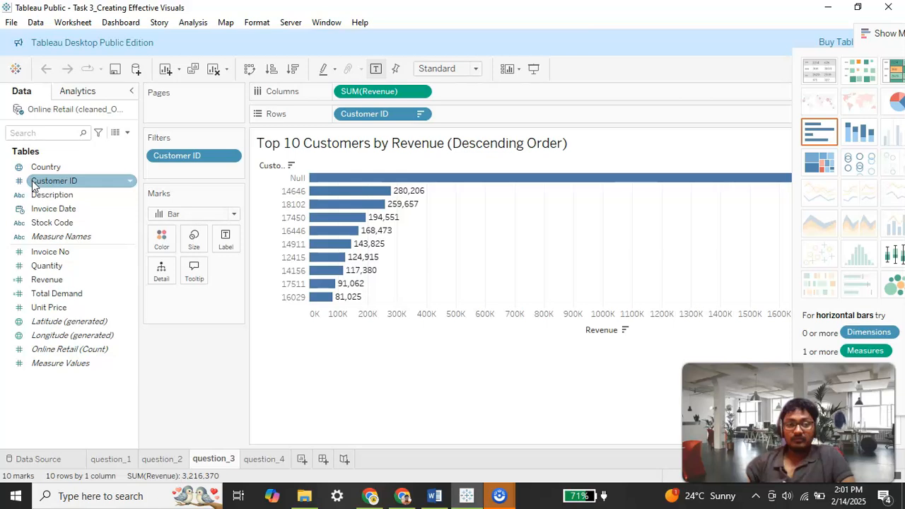
click(121, 194)
click(288, 152)
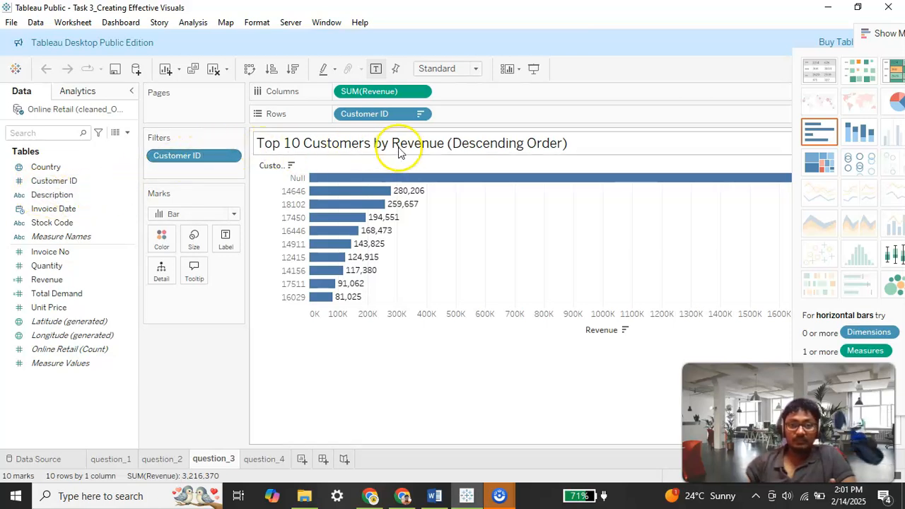
click(108, 182)
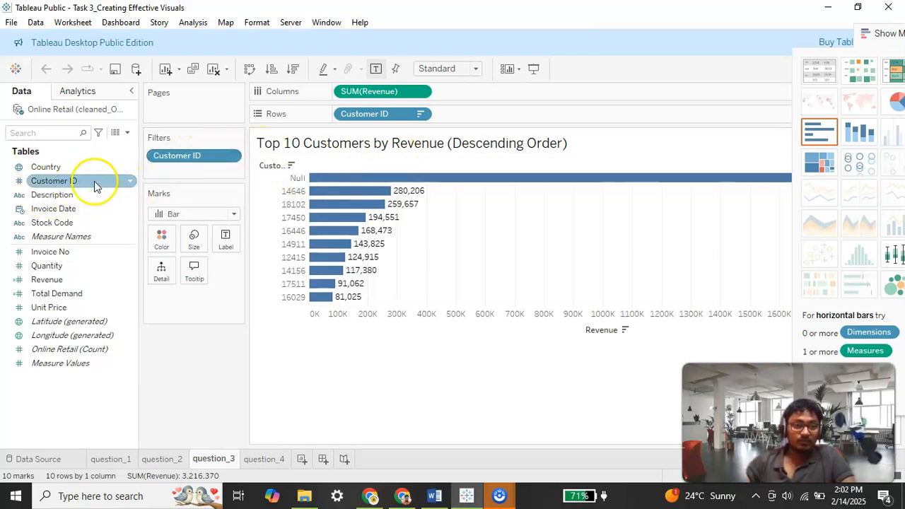
click(181, 156)
click(65, 198)
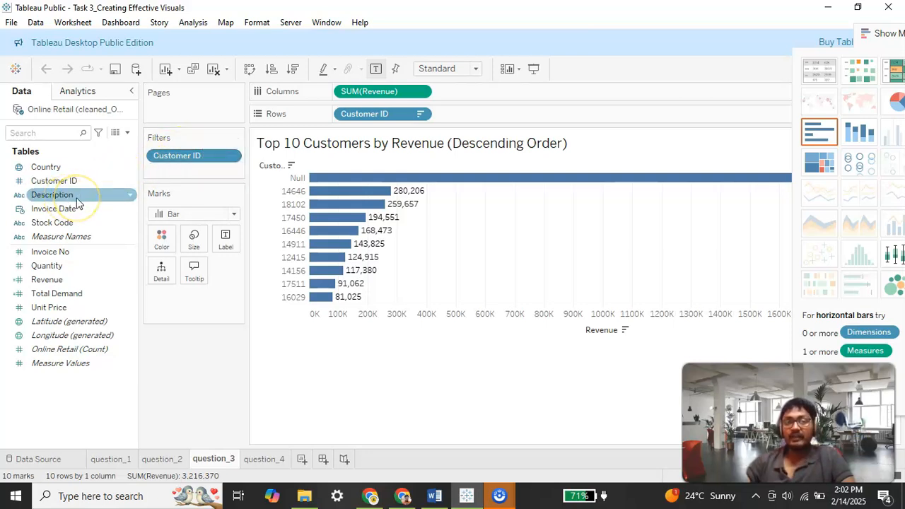
click(61, 169)
click(62, 195)
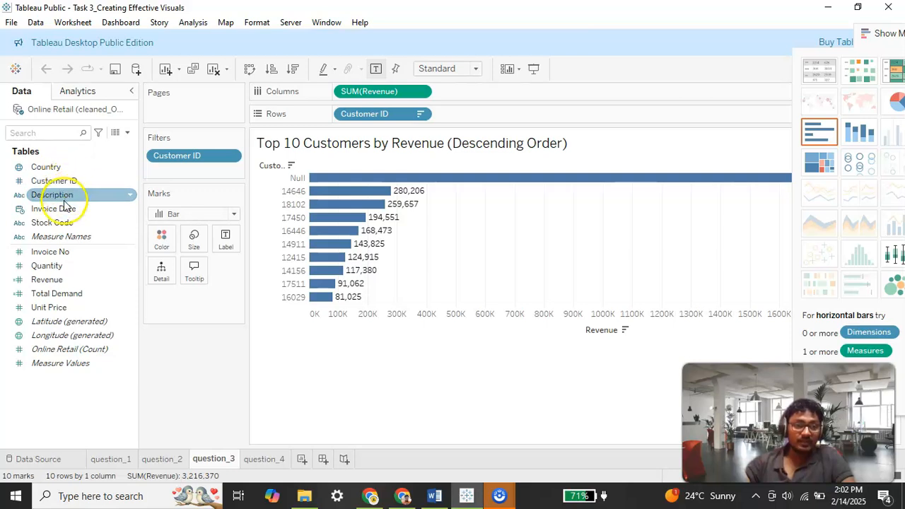
click(70, 182)
click(169, 157)
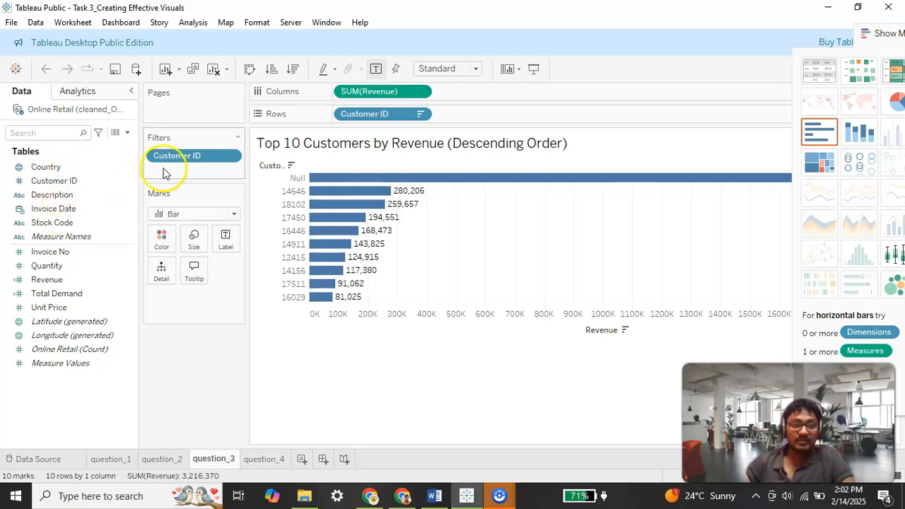
Step: Open the Customer ID filter and review its Top 10 by Revenue setting
click(228, 156)
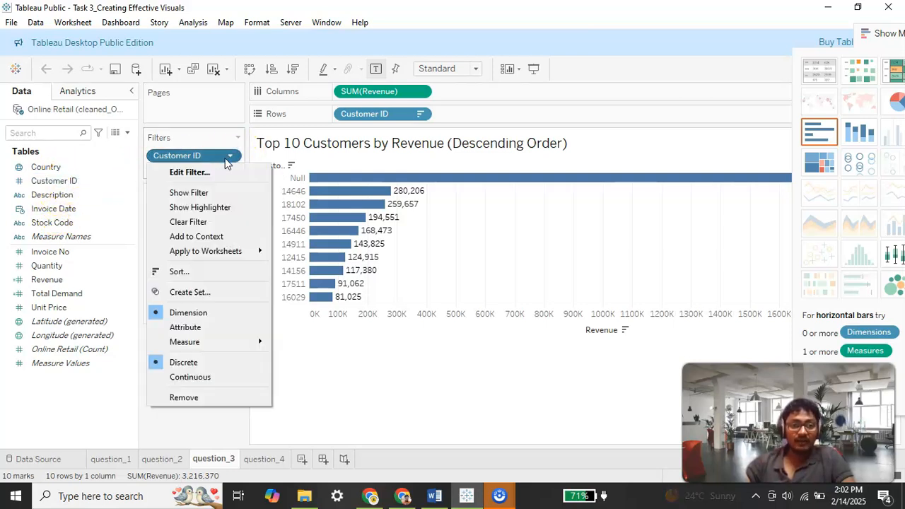
click(201, 172)
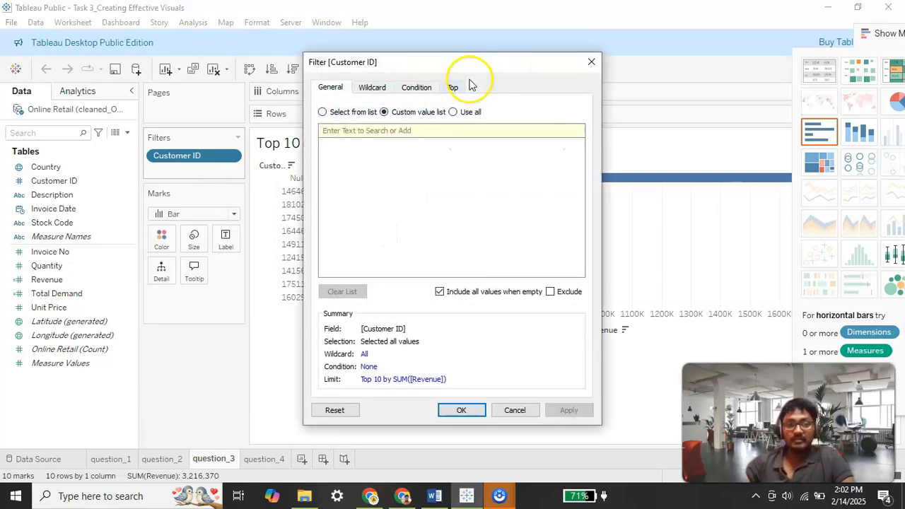
click(452, 88)
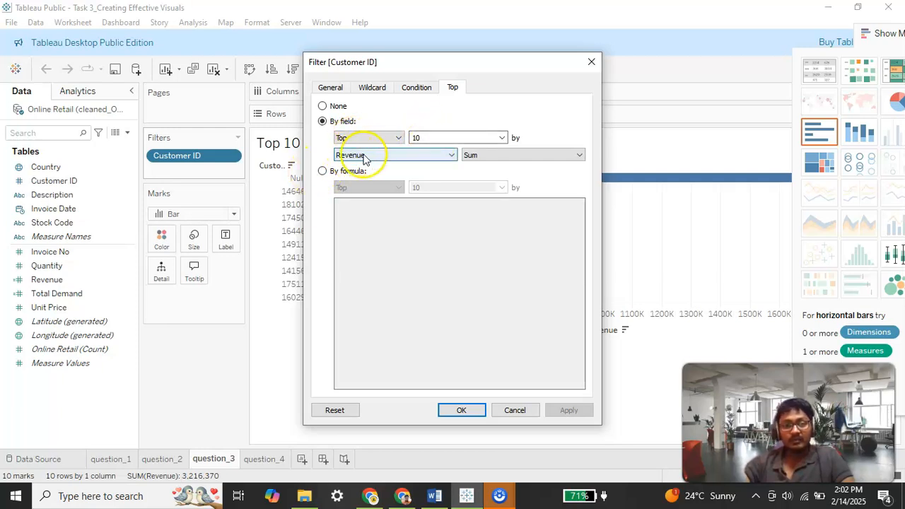
click(592, 62)
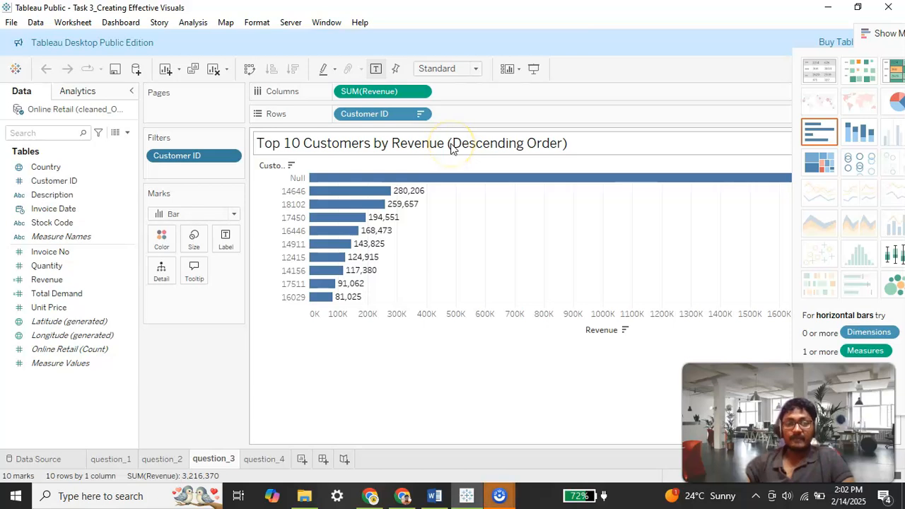
Step: Move the floating Show Me pane below the bar chart
mouse_move(387, 192)
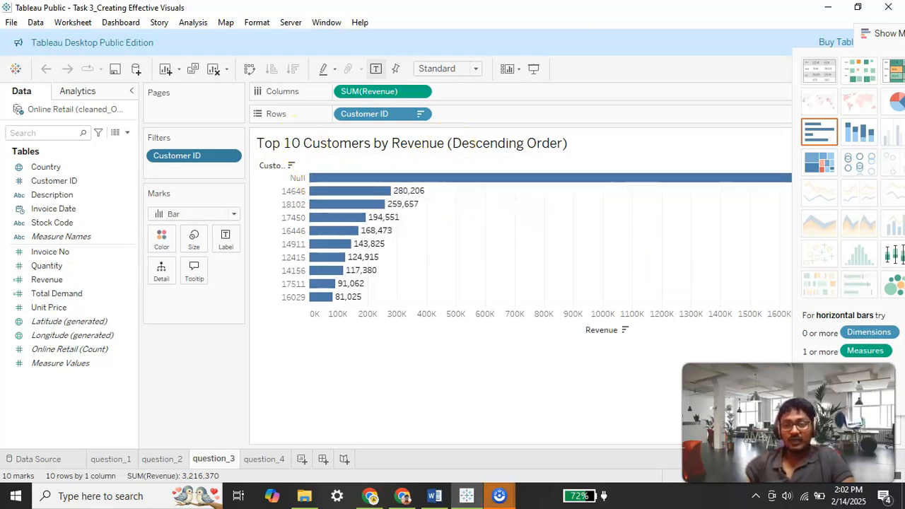
drag(880, 45, 531, 346)
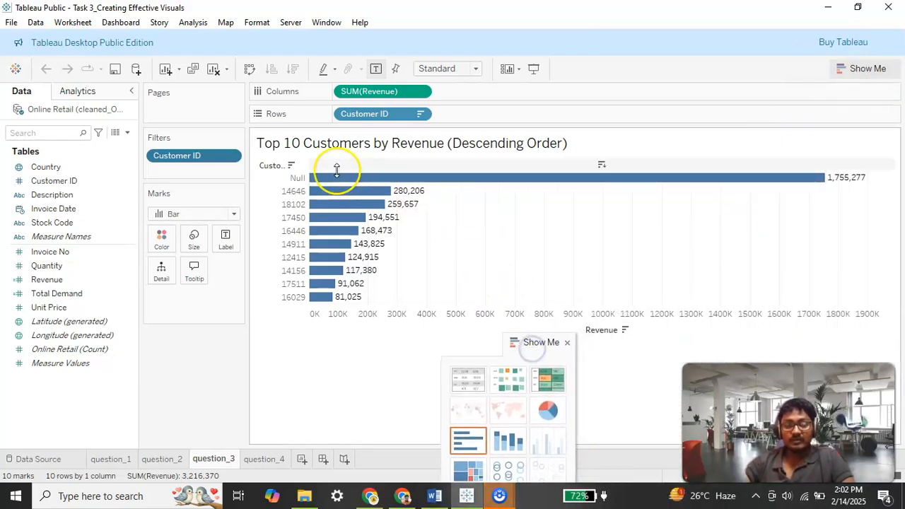
click(292, 194)
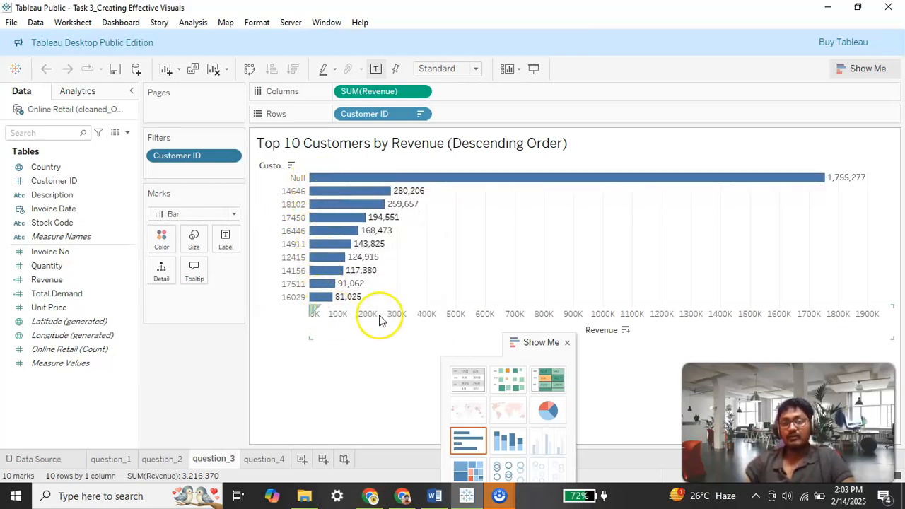
drag(529, 344, 531, 392)
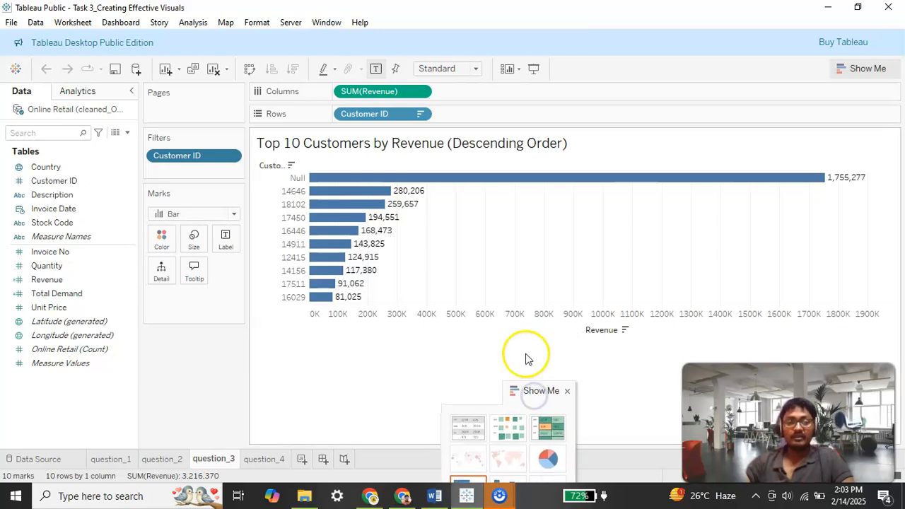
Step: Switch to the Word document and read the Question 4 requirements
click(434, 499)
scroll(344, 177, down, 3)
scroll(396, 236, down, 1)
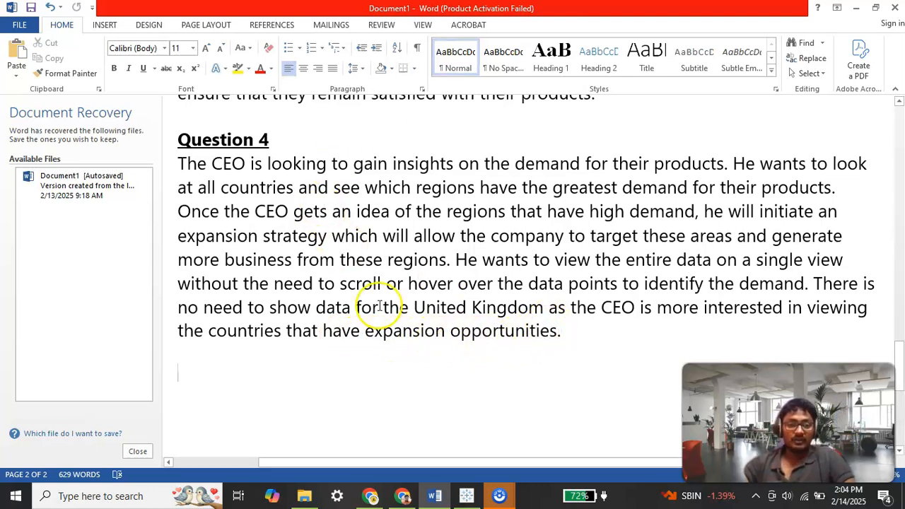
Step: Return to Tableau, open the question_4 worksheet and examine the Global Demand Analysis map
click(466, 496)
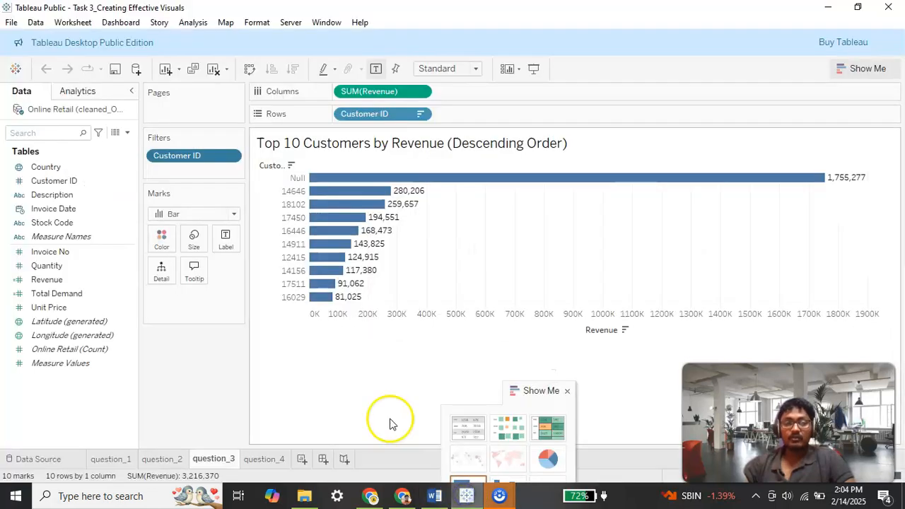
click(264, 460)
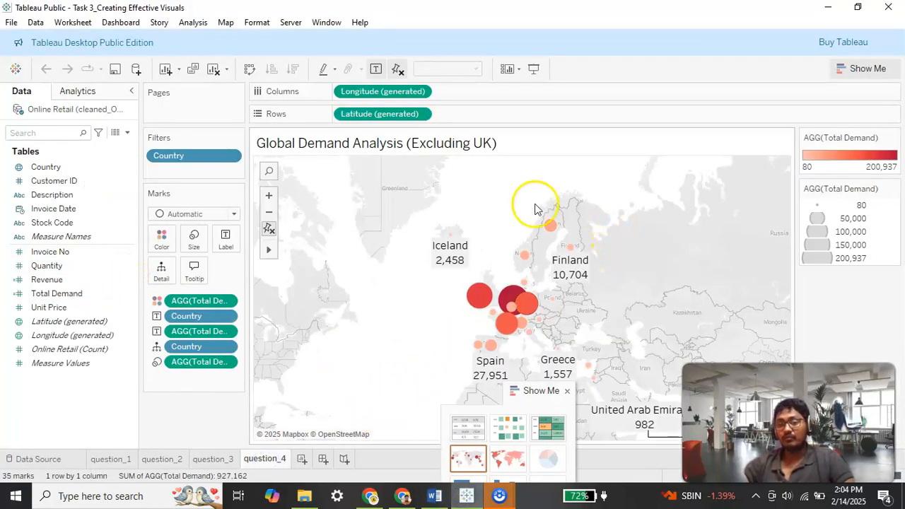
scroll(467, 290, down, 3)
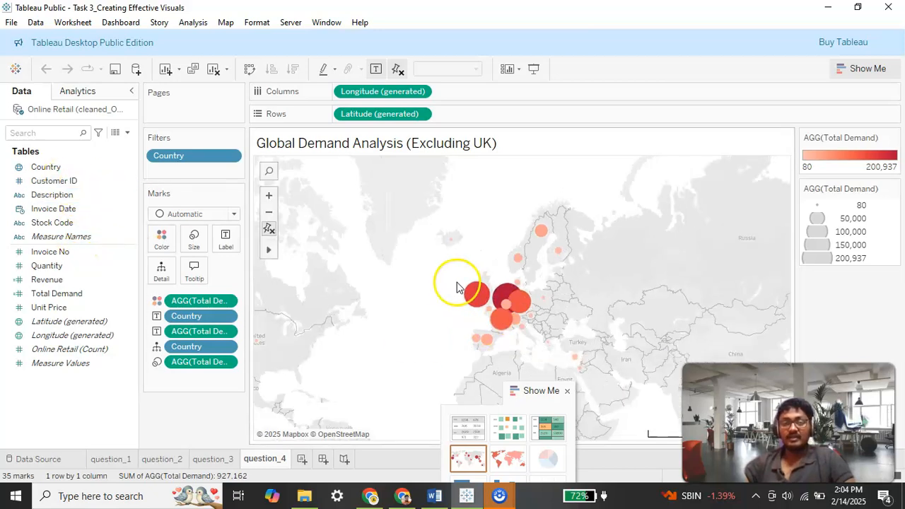
scroll(434, 277, down, 1)
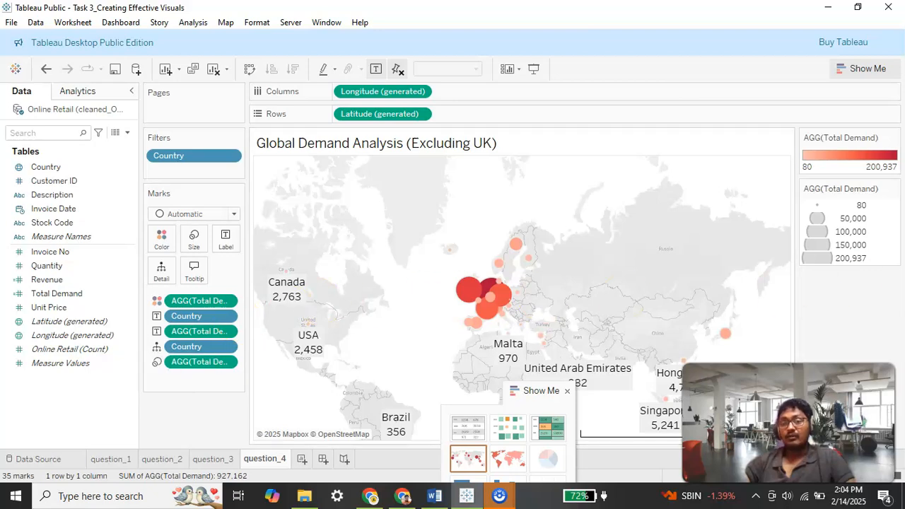
mouse_move(287, 290)
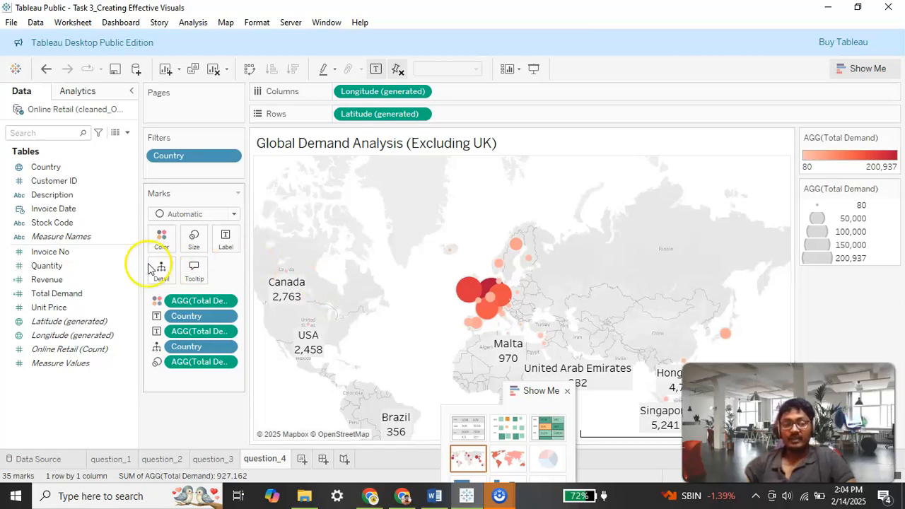
click(49, 266)
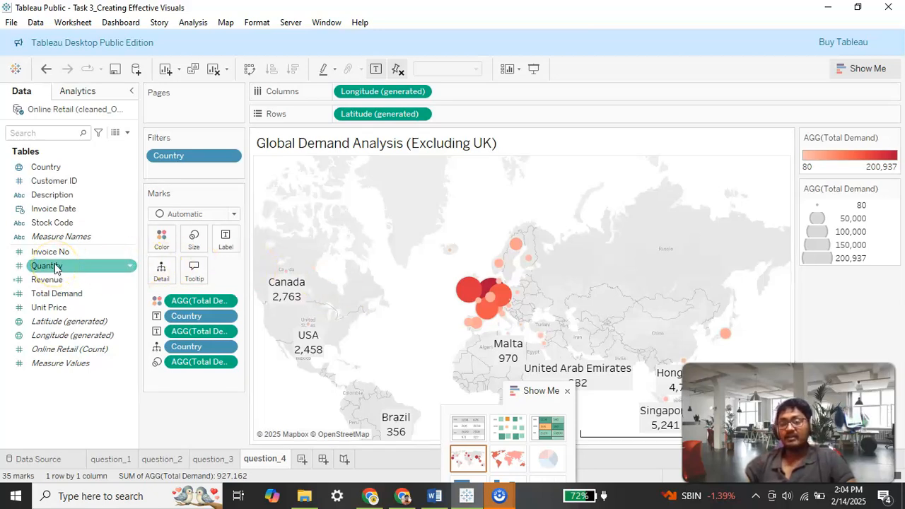
scroll(476, 314, up, 2)
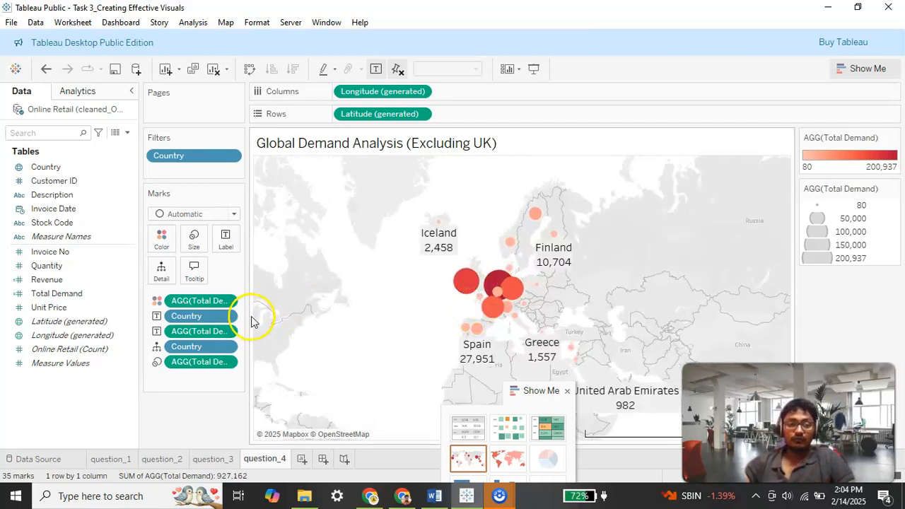
scroll(460, 301, up, 1)
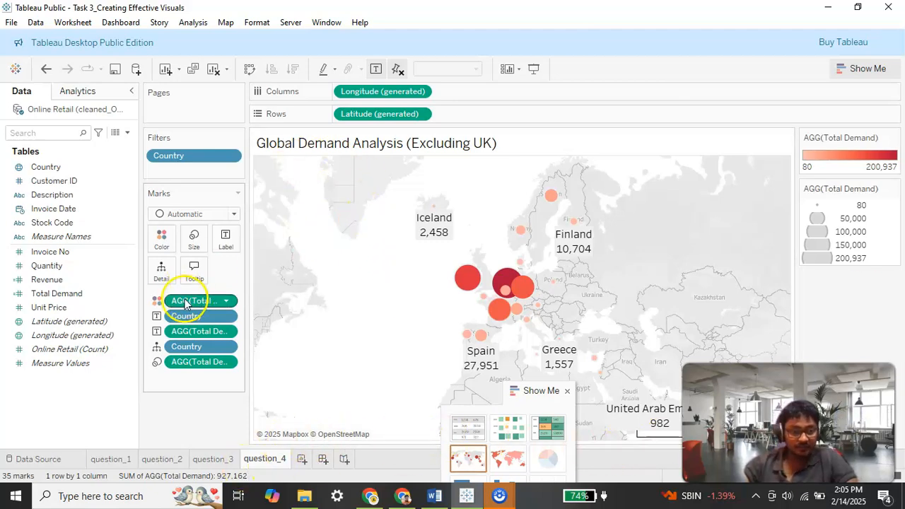
scroll(632, 292, down, 2)
scroll(545, 247, up, 2)
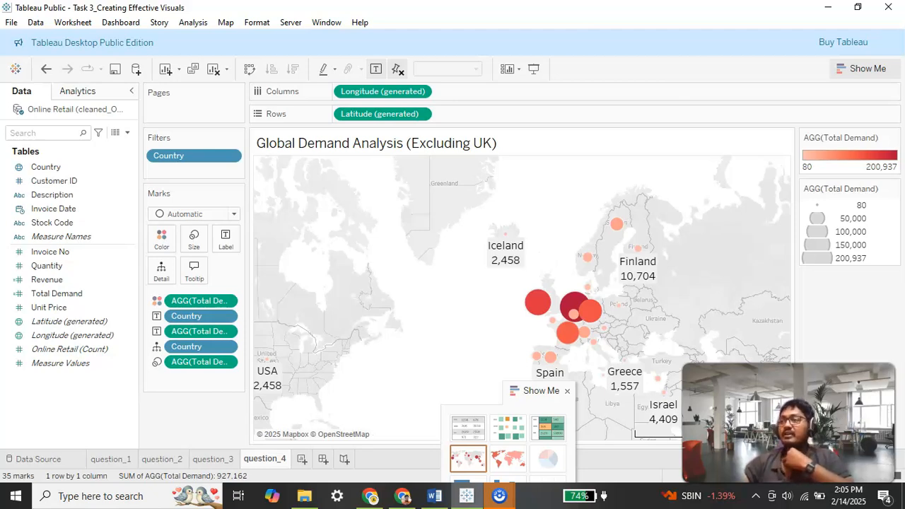
click(126, 133)
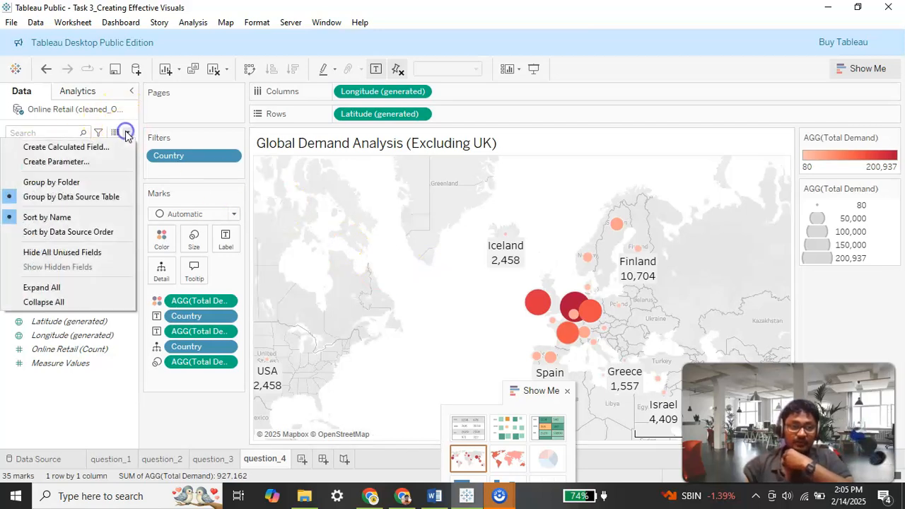
click(74, 148)
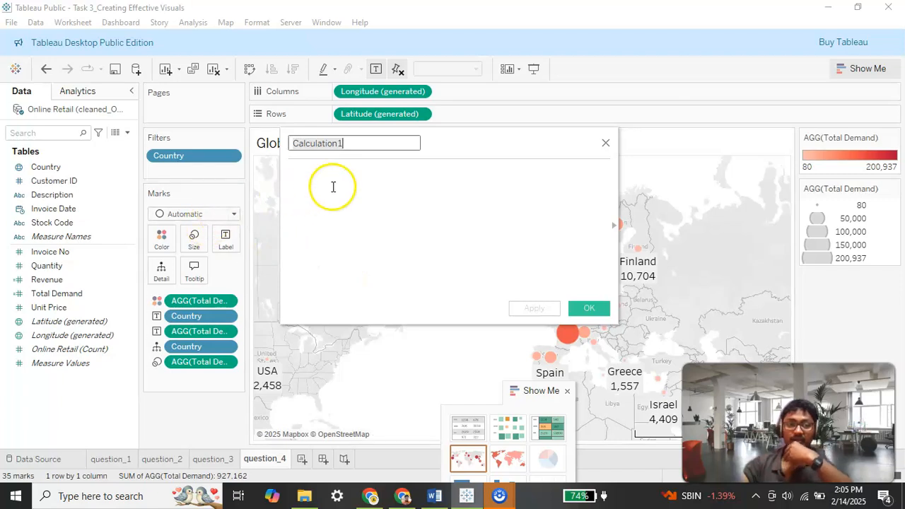
key(alt+Tab)
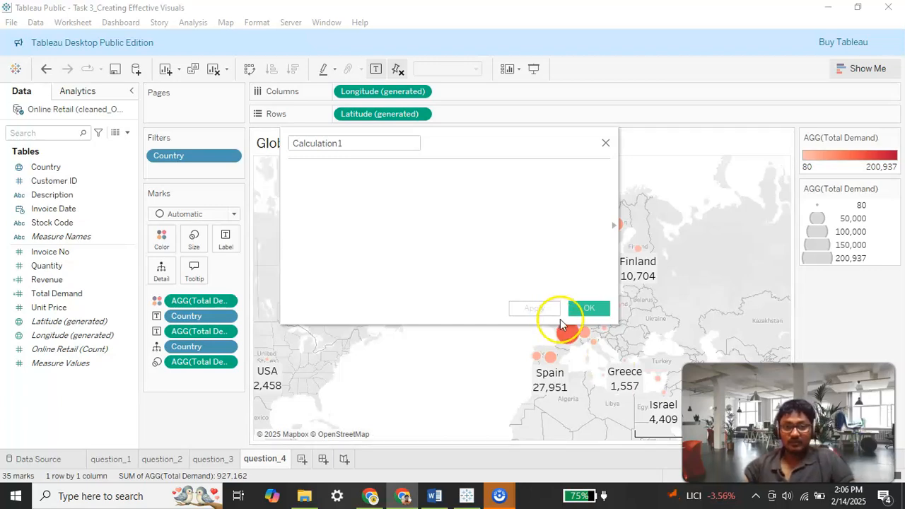
click(460, 234)
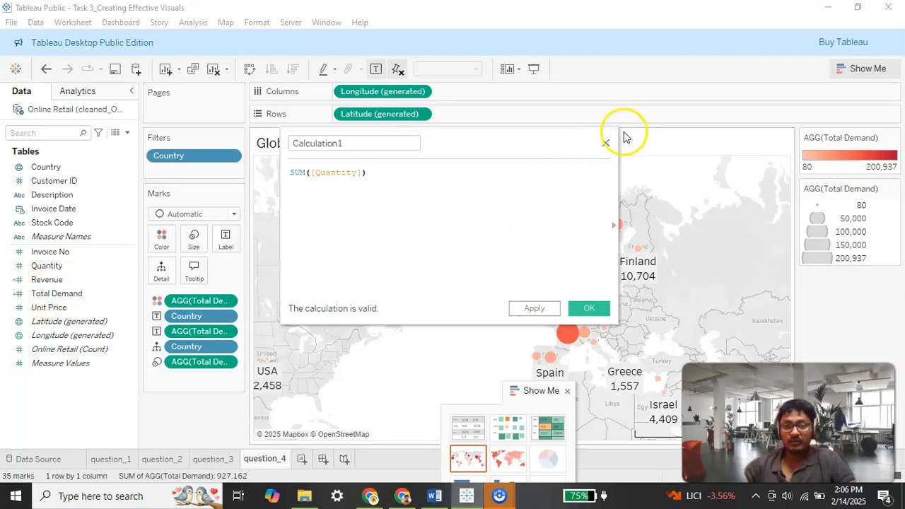
click(606, 145)
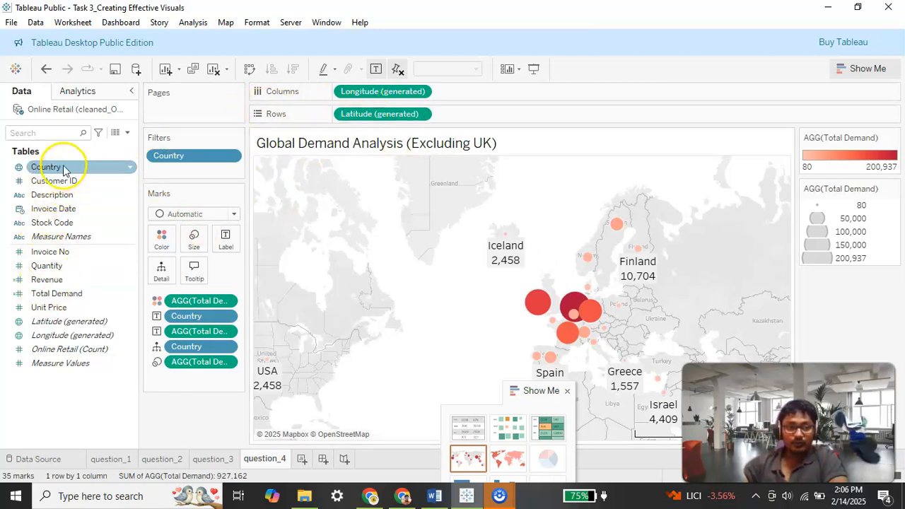
click(118, 195)
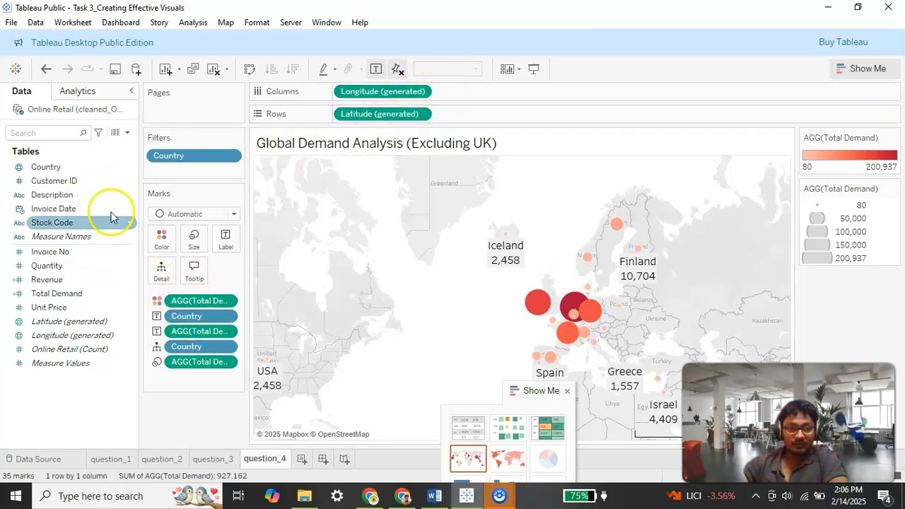